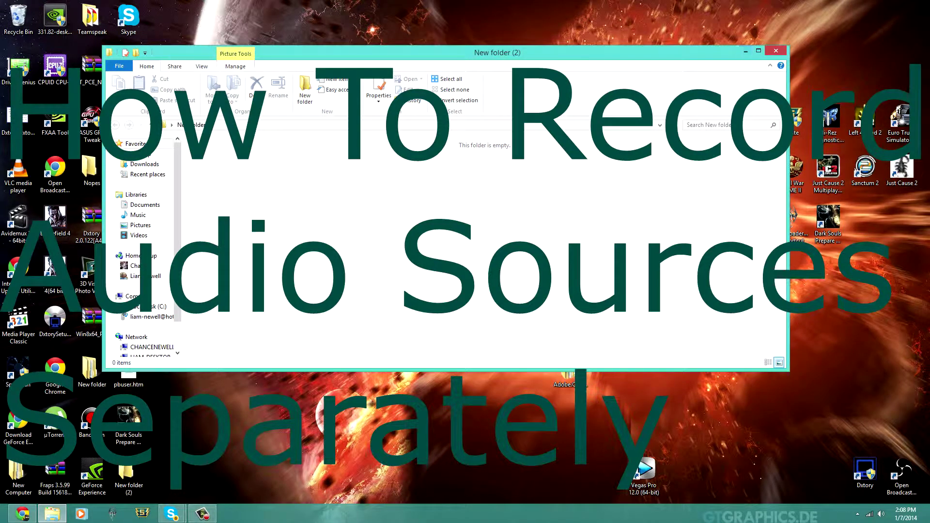
Minimize the empty New folder (2) window to clear the desktop.
right_click(749, 164)
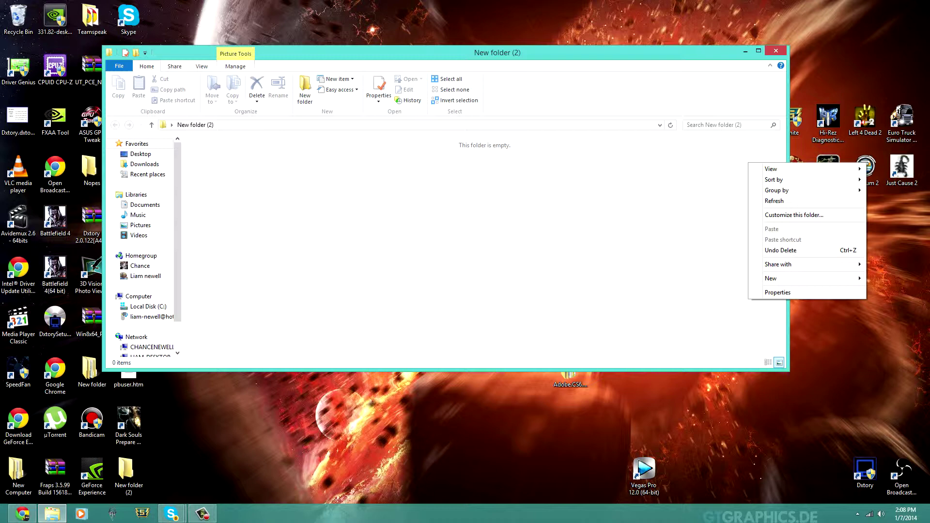
click(745, 51)
click(745, 51)
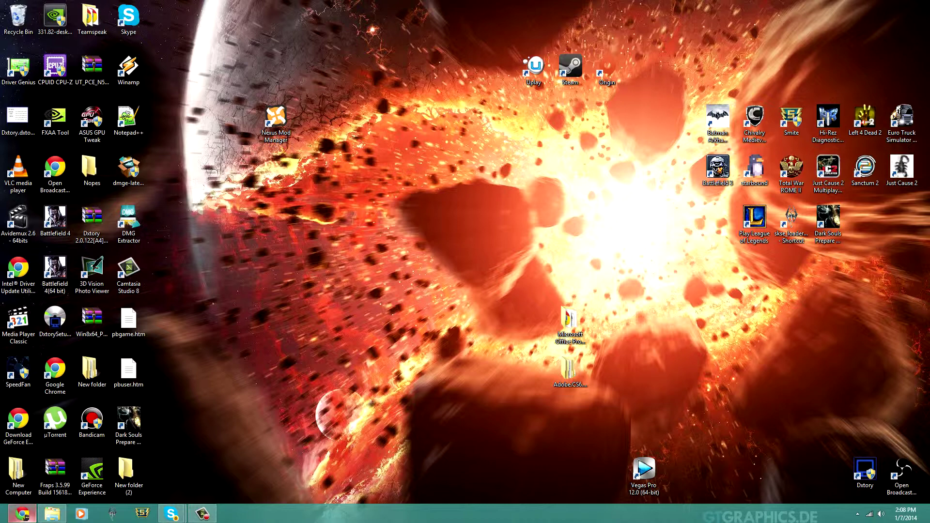
mouse_move(805, 435)
mouse_down()
mouse_move(890, 490)
mouse_move(814, 443)
mouse_up()
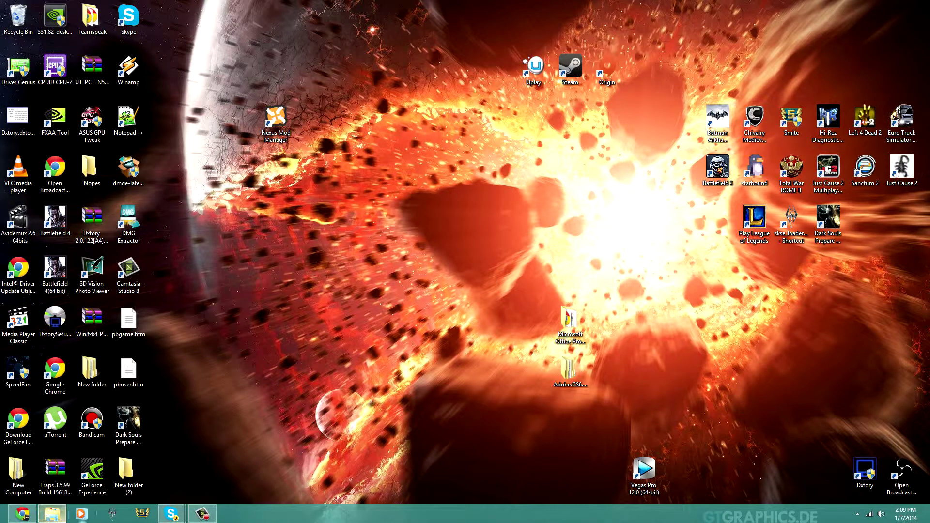
Switch to Chrome and close all the open picture tabs.
click(22, 514)
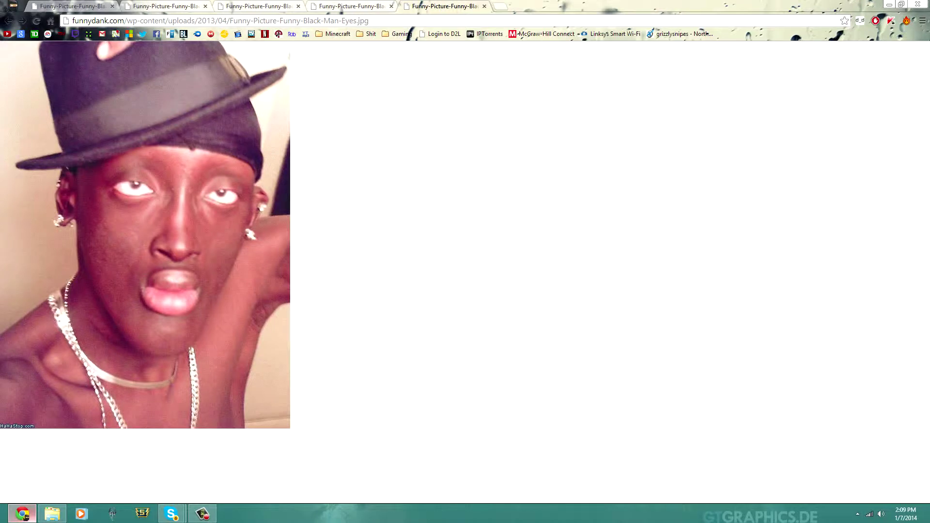
key(ctrl+w)
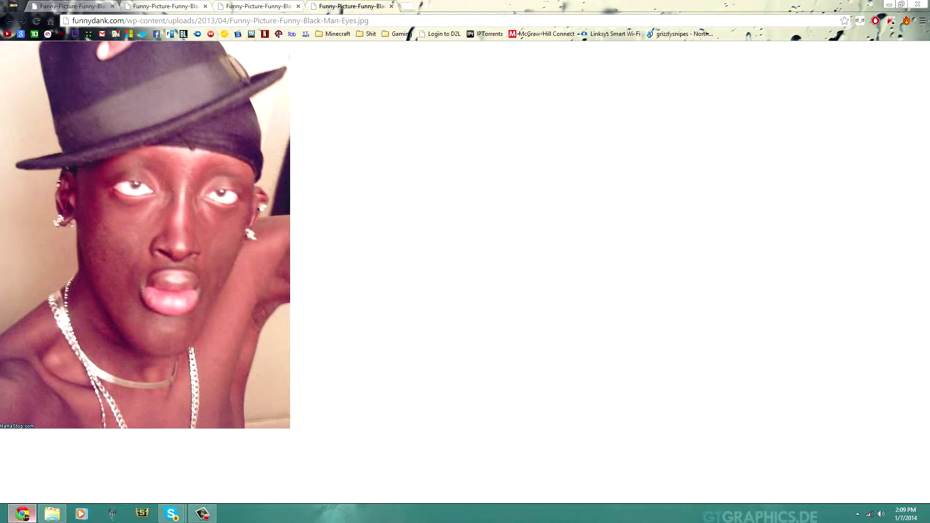
key(ctrl+w)
key(ctrl+w)
key(ctrl+w)
key(ctrl+w)
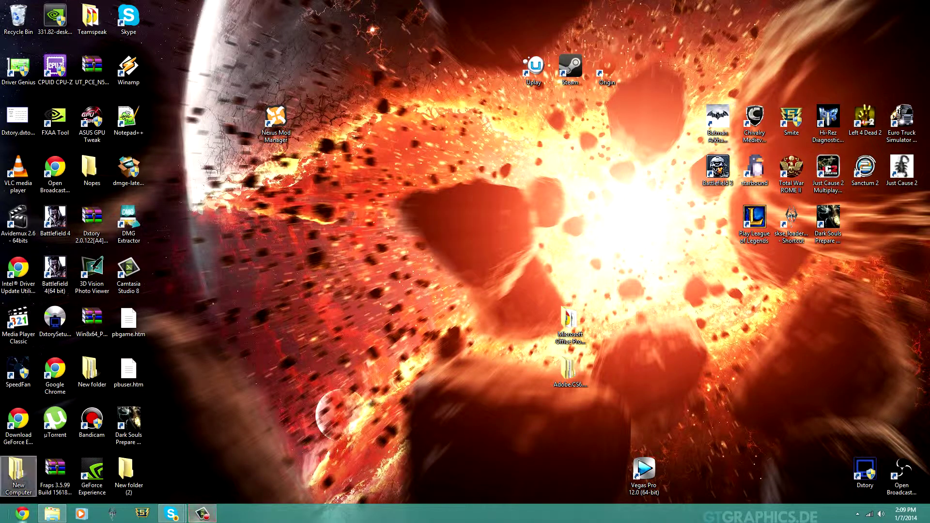
Open a new Chrome window, search for dxtory and open ExKode's Dxtory features page.
click(22, 514)
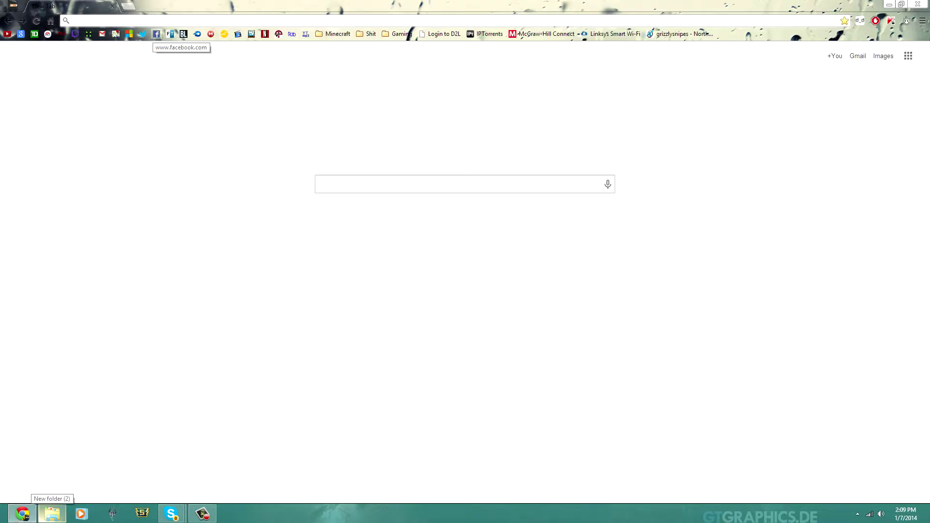
text(dxt)
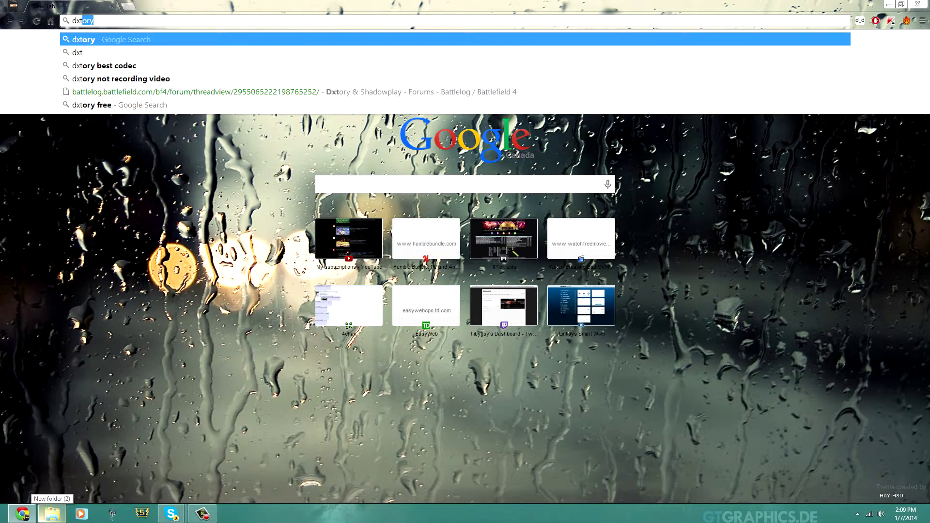
key(Return)
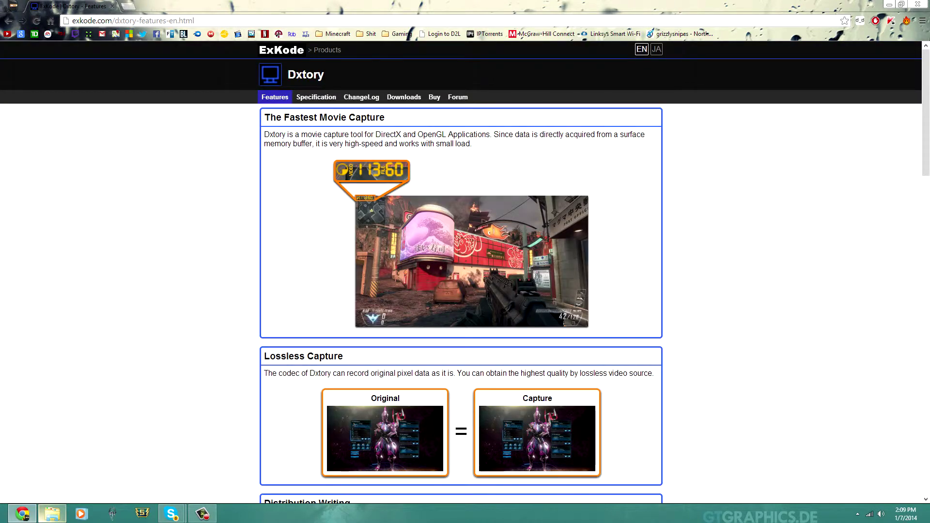
Search Google for virtual audio cable.
key(ctrl+l)
text(v)
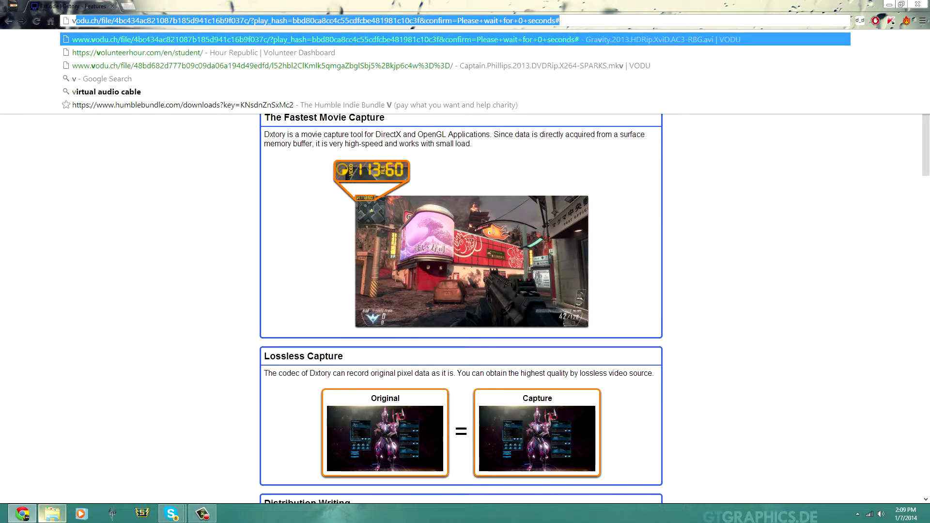
key(Down)
key(Down)
key(Down)
key(Down)
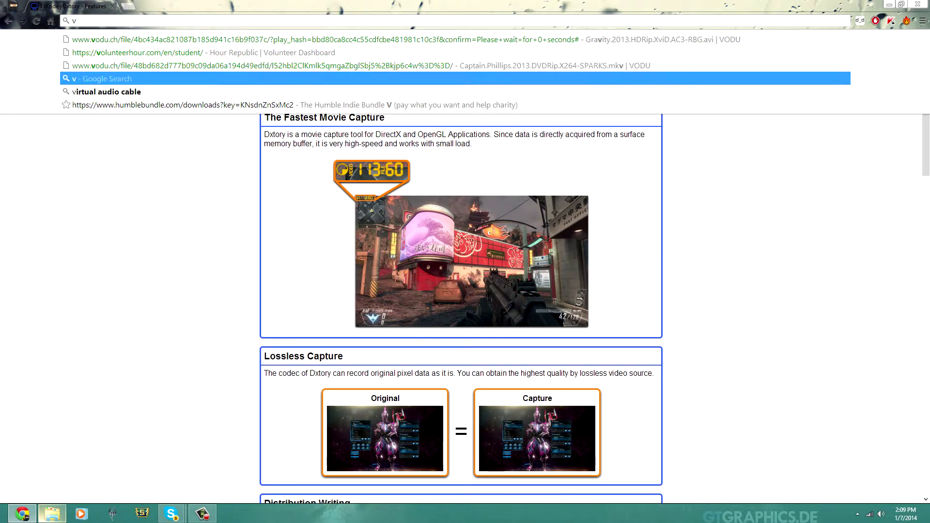
key(Return)
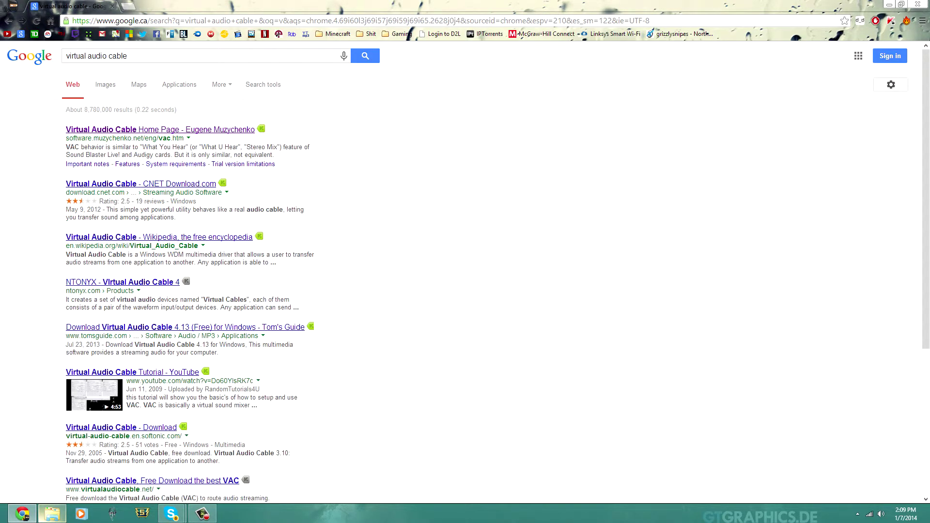
Open the Virtual Audio Cable home page, highlight the trial version link under Download and purchase, and close the browser.
click(102, 130)
scroll(59, 297, down, 4)
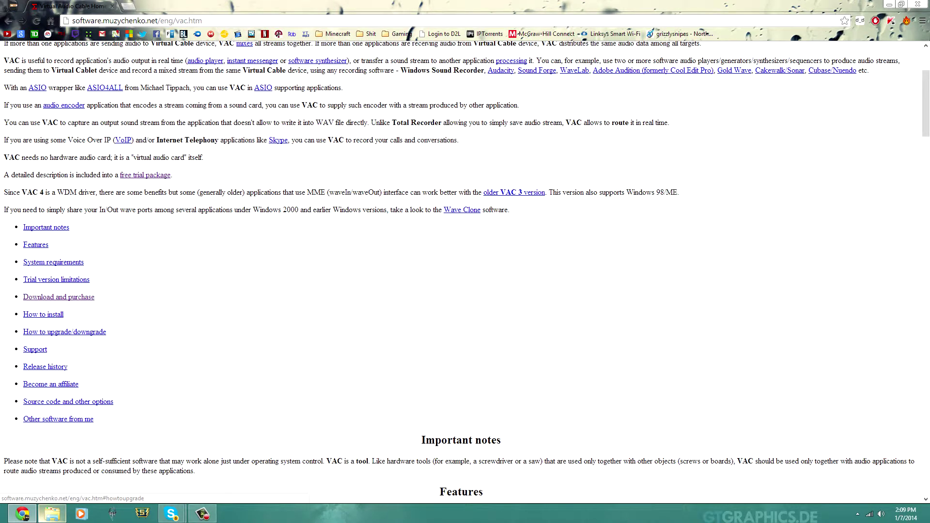
click(59, 296)
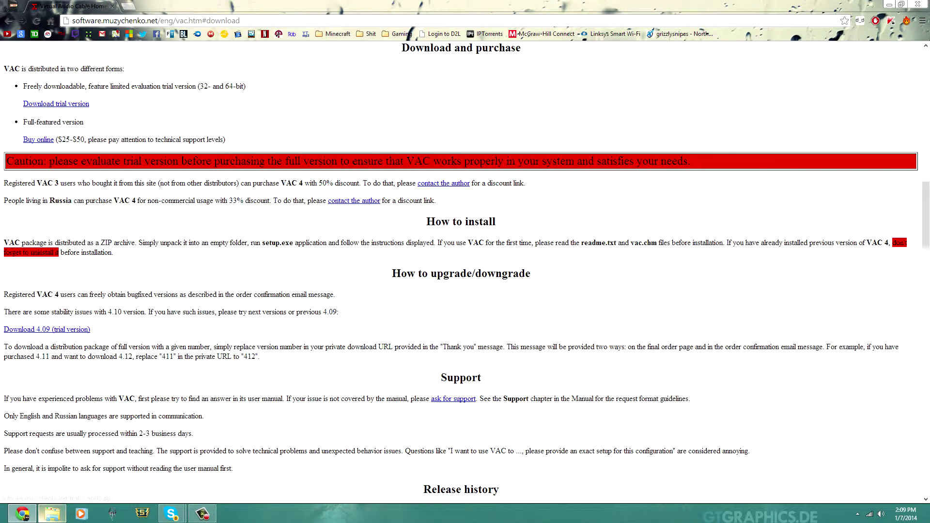
drag(92, 104, 22, 104)
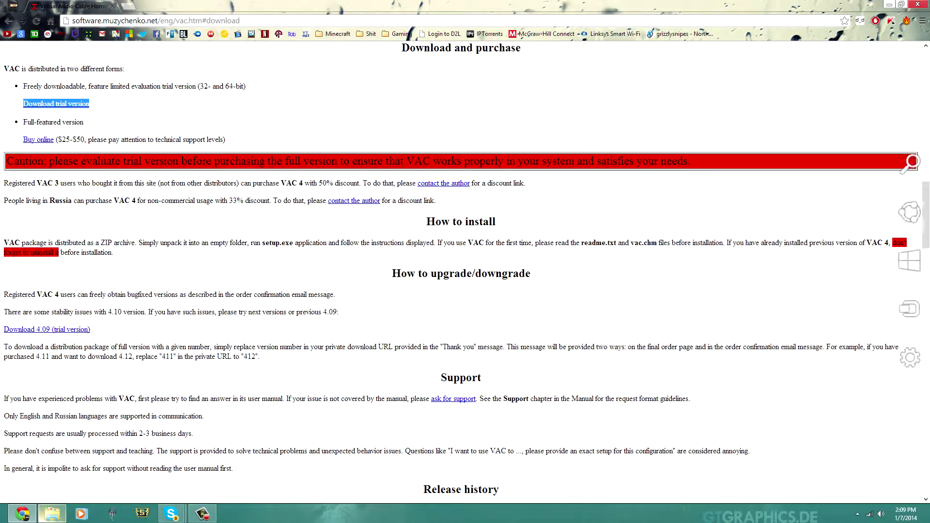
click(923, 3)
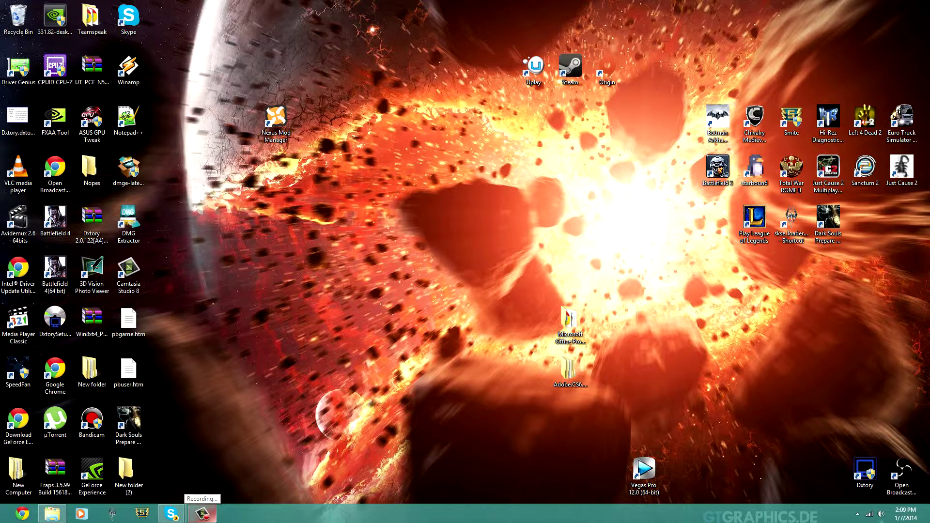
Open the Windows playback devices and review the list, including the Virtual Audio Cable entries and the Logitech G35 Headset speakers.
right_click(880, 514)
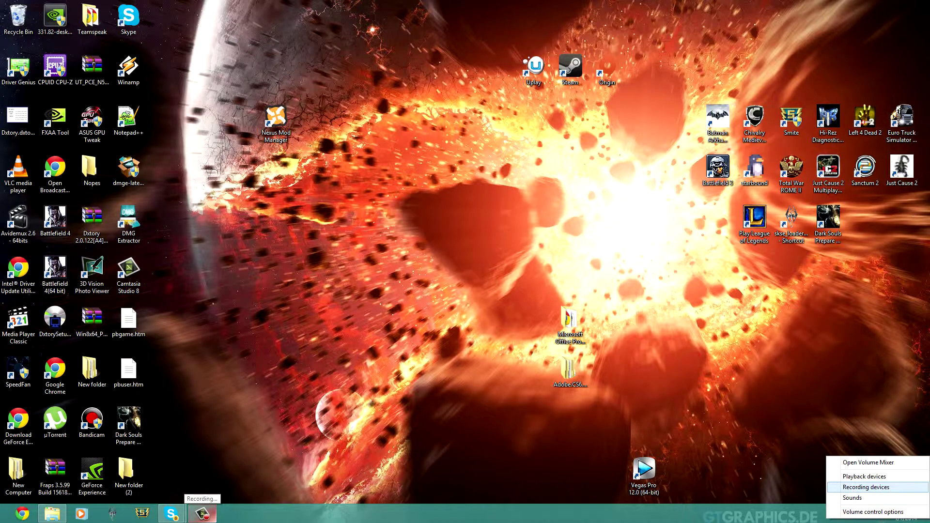
click(864, 477)
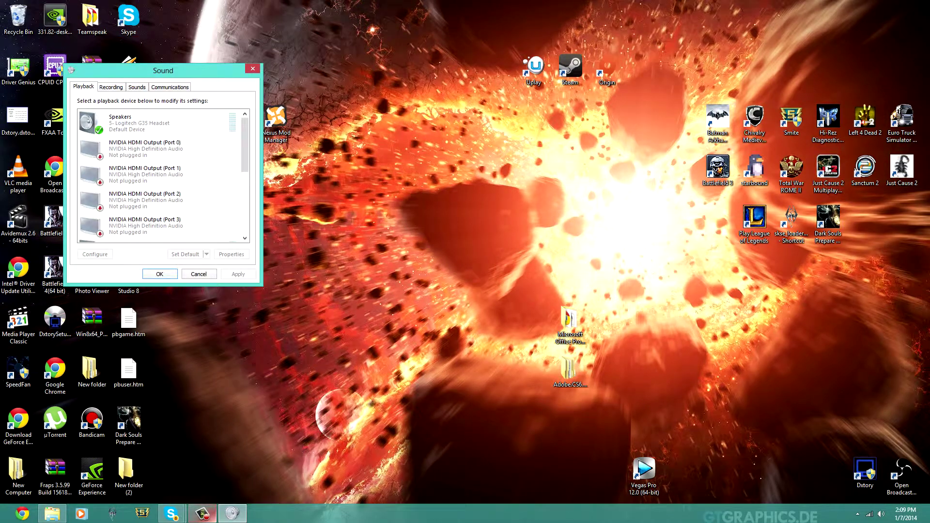
scroll(159, 175, down, 5)
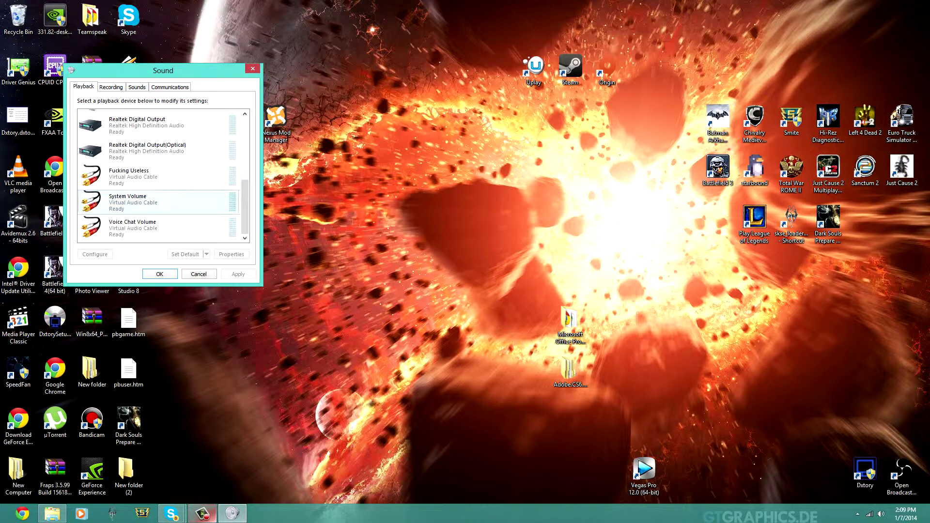
scroll(163, 176, up, 3)
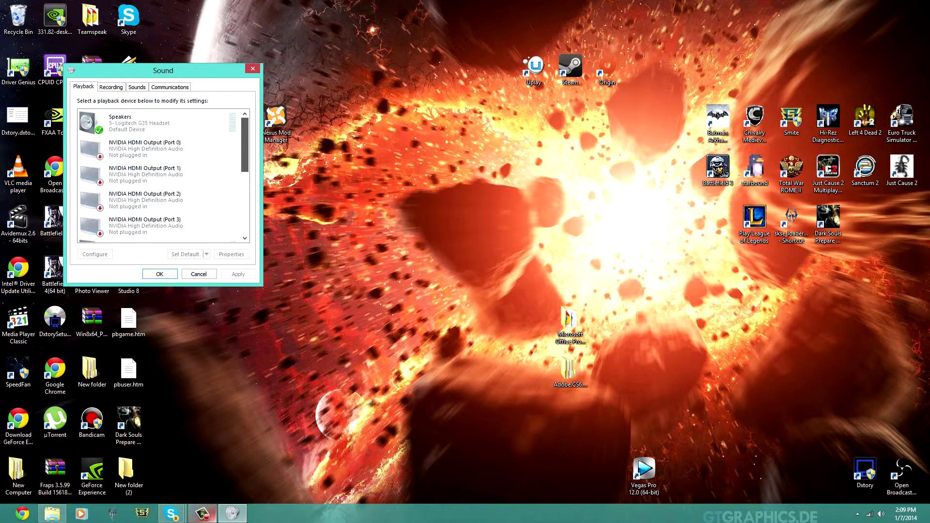
scroll(164, 176, down, 3)
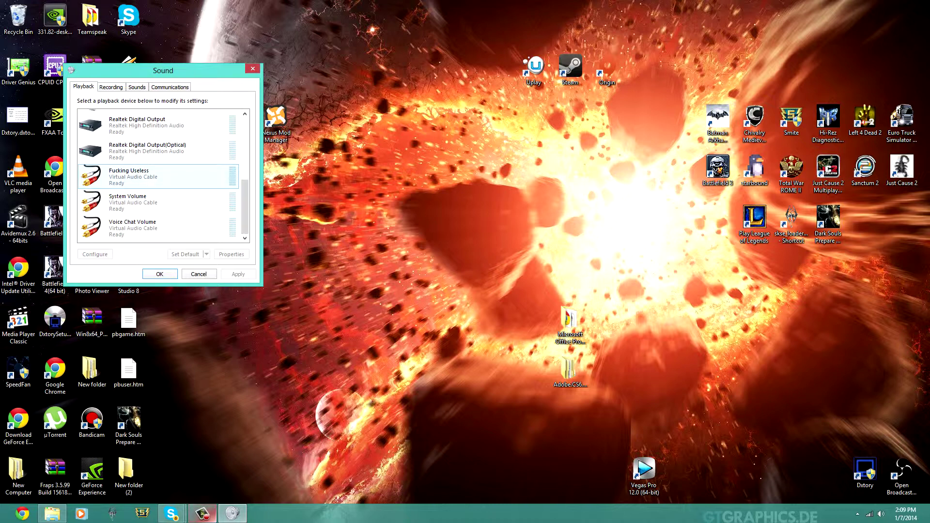
scroll(163, 176, up, 5)
click(164, 123)
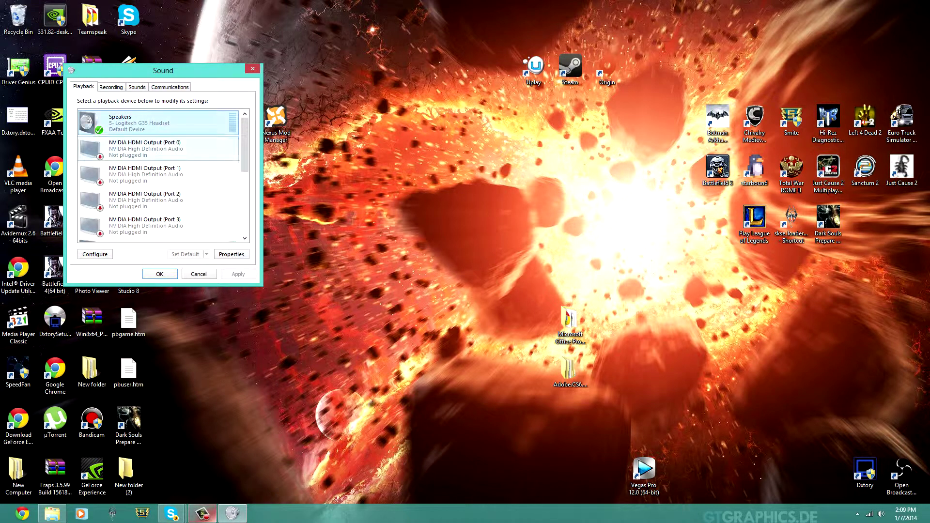
Check the Logitech G35 Headset microphone among the recording devices and close the Sound dialog.
click(111, 87)
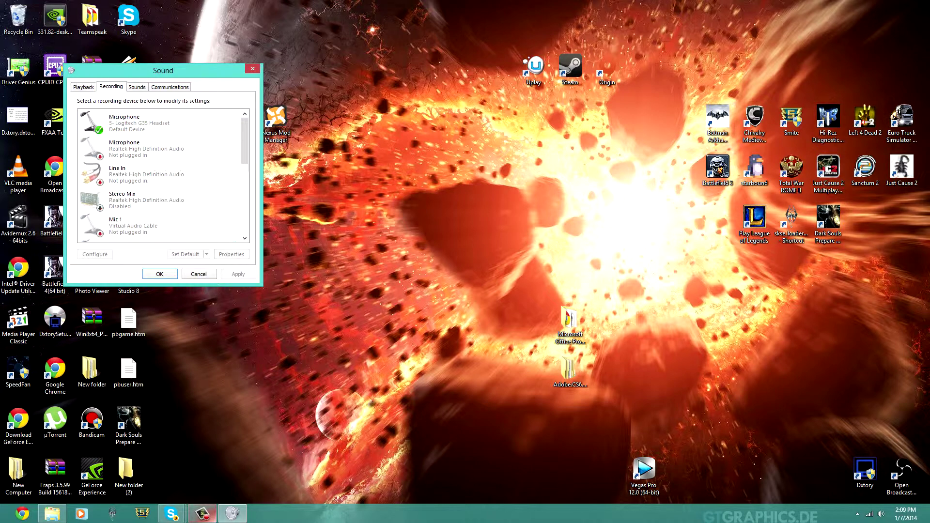
click(159, 123)
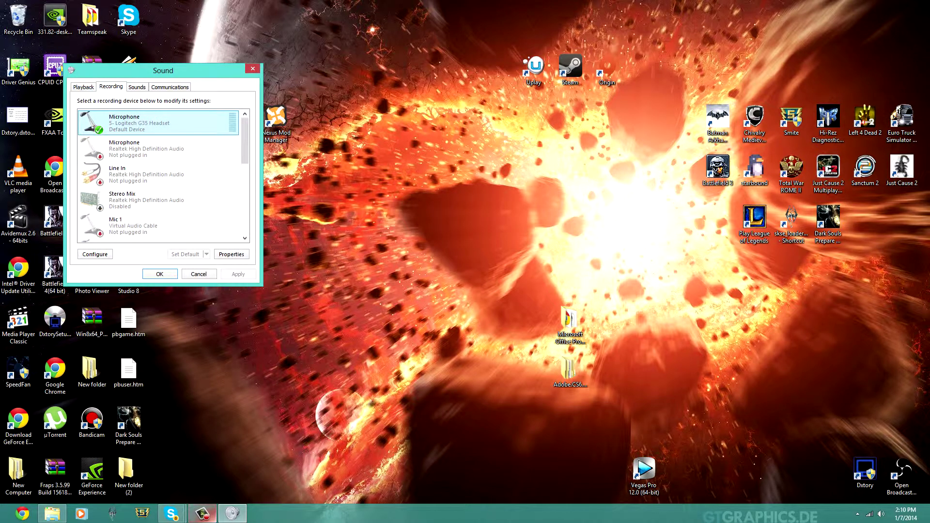
click(159, 275)
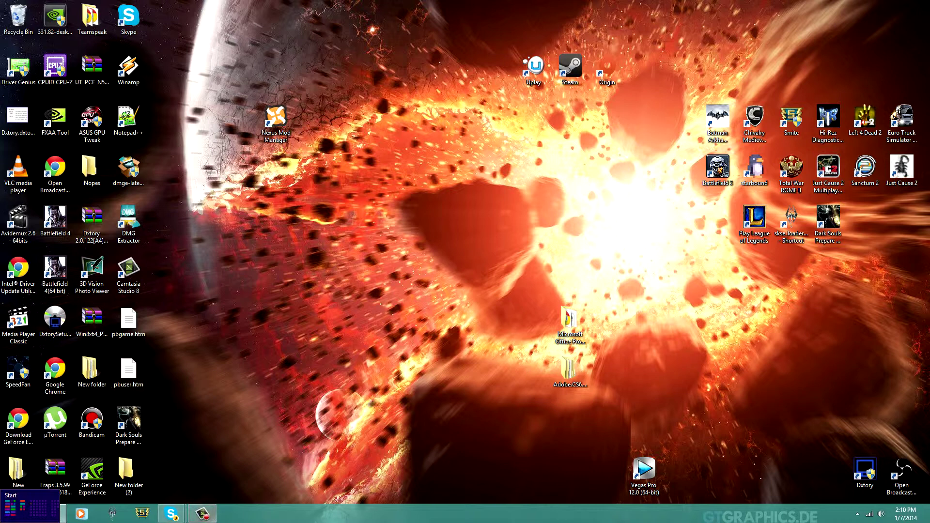
click(203, 513)
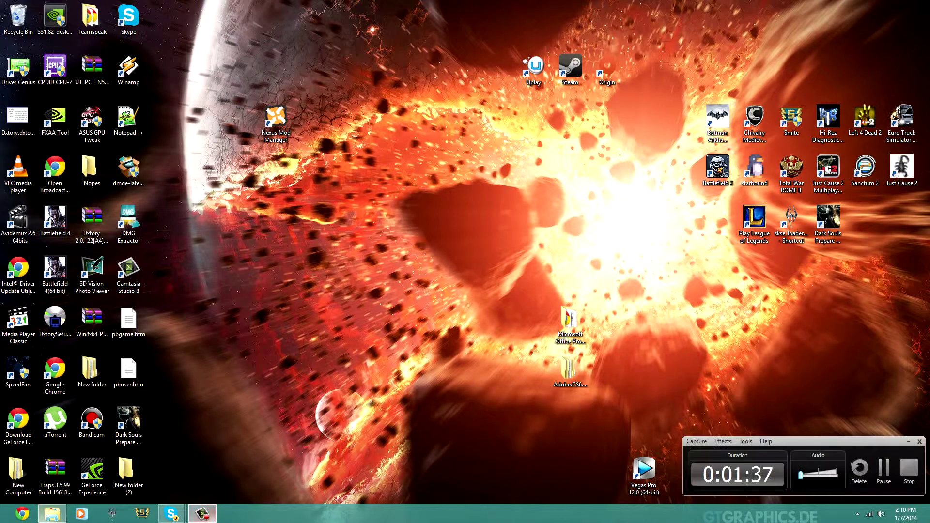
click(723, 441)
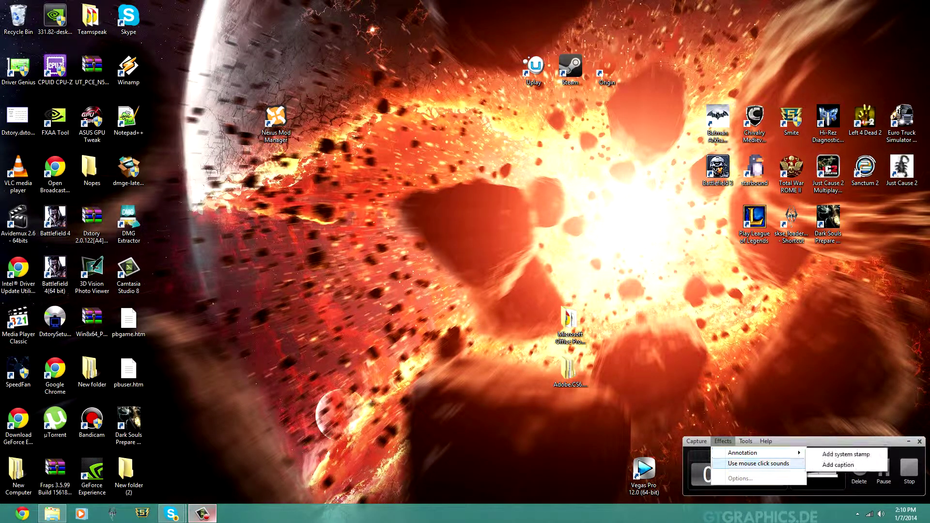
mouse_move(756, 452)
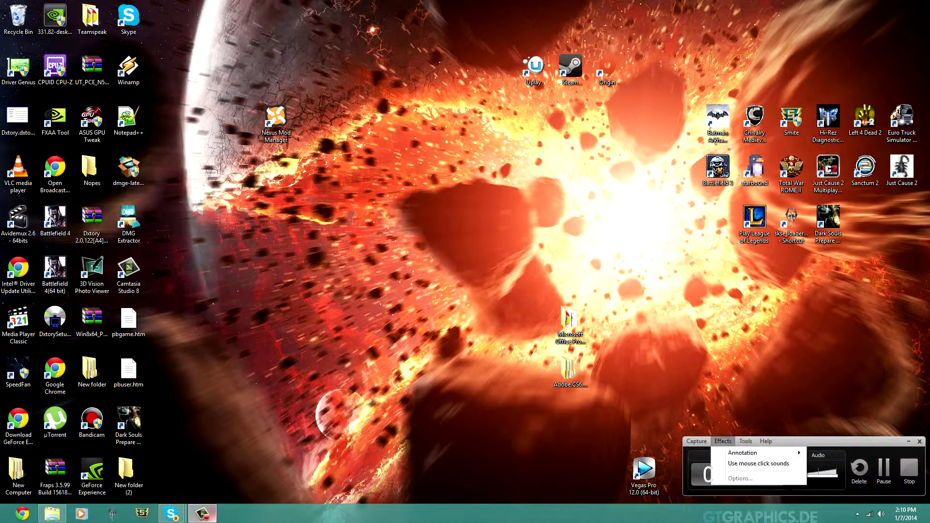
mouse_move(697, 442)
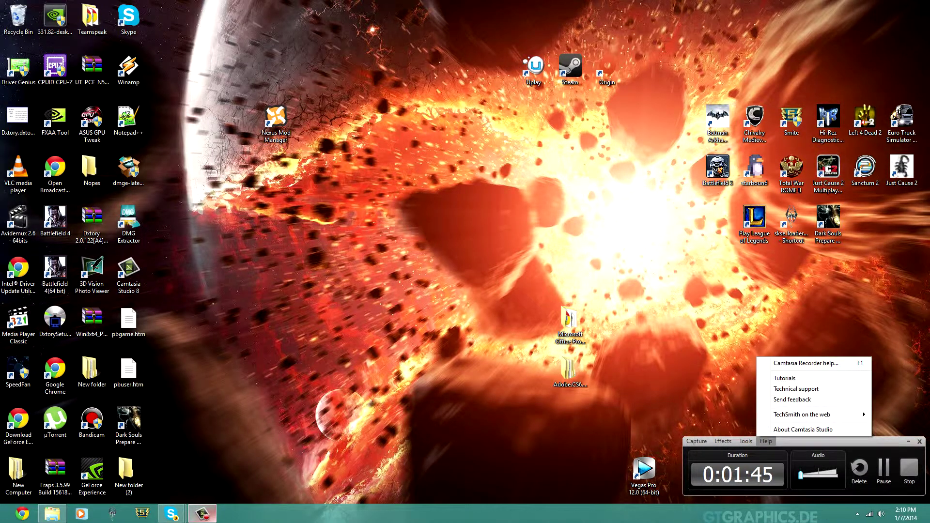
click(736, 416)
click(909, 441)
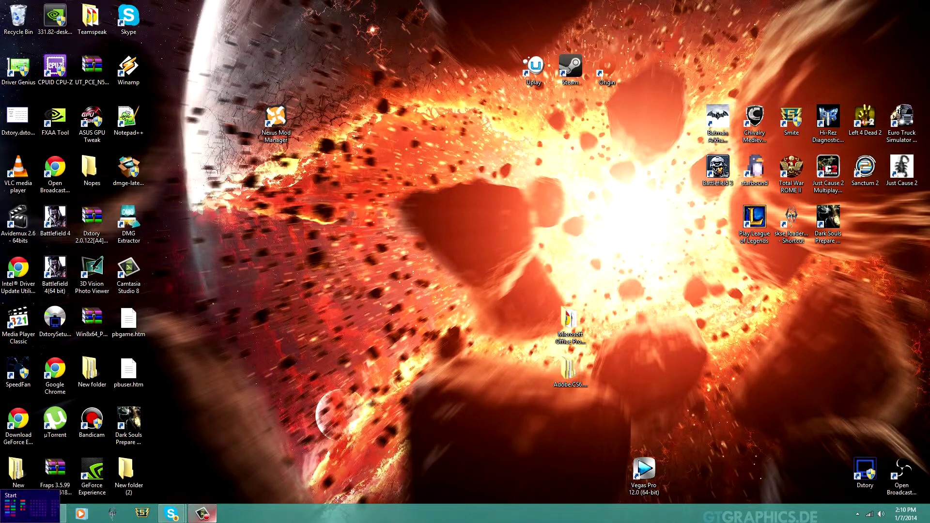
Open the Virtual Audio Cable Control Panel from the Start screen, examine the number of cables, and minimize it.
click(10, 513)
scroll(10, 514, down, 5)
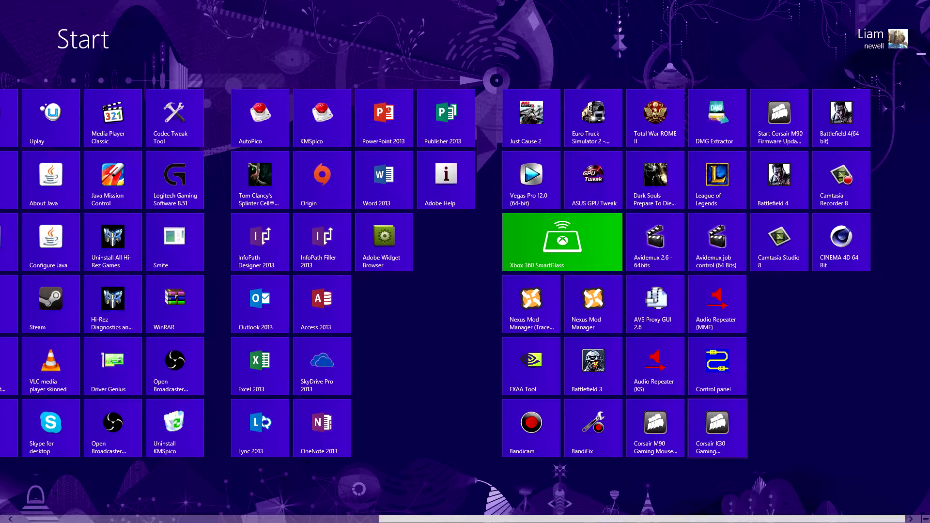
click(717, 366)
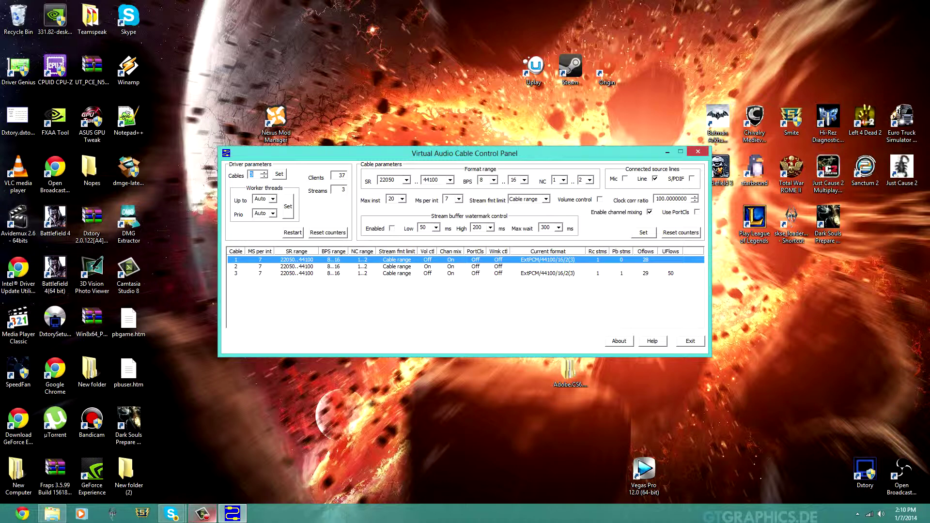
key(Up)
click(667, 151)
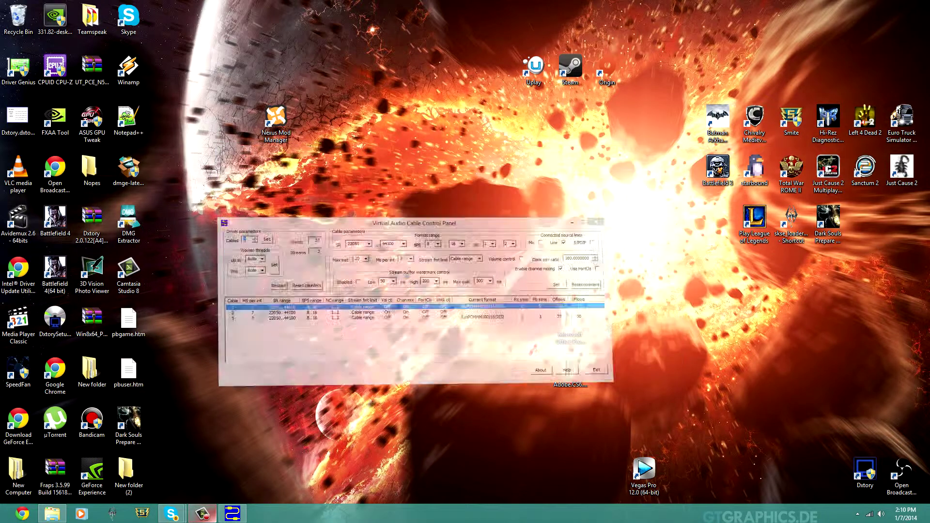
Open the Windows playback devices, check the general properties of the "Fucking Useless" Virtual Audio Cable device, and close the Sound dialog.
right_click(881, 514)
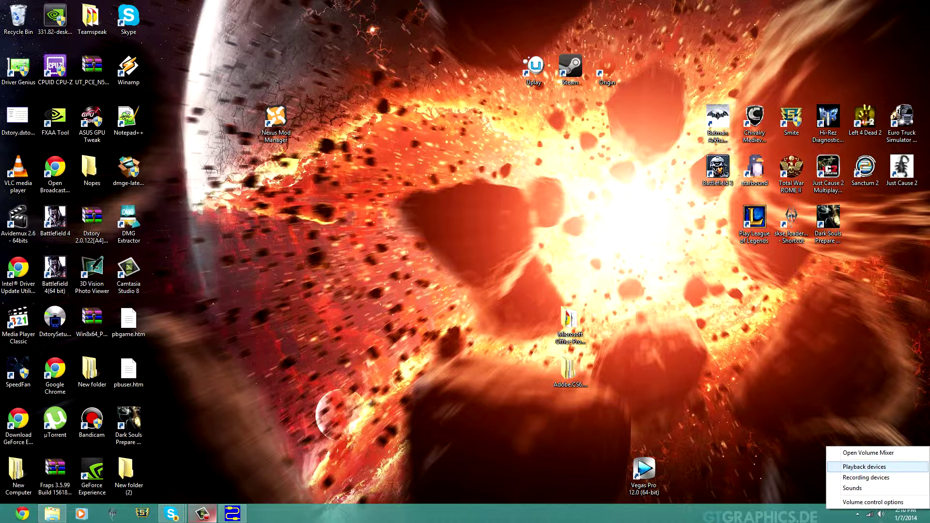
click(864, 467)
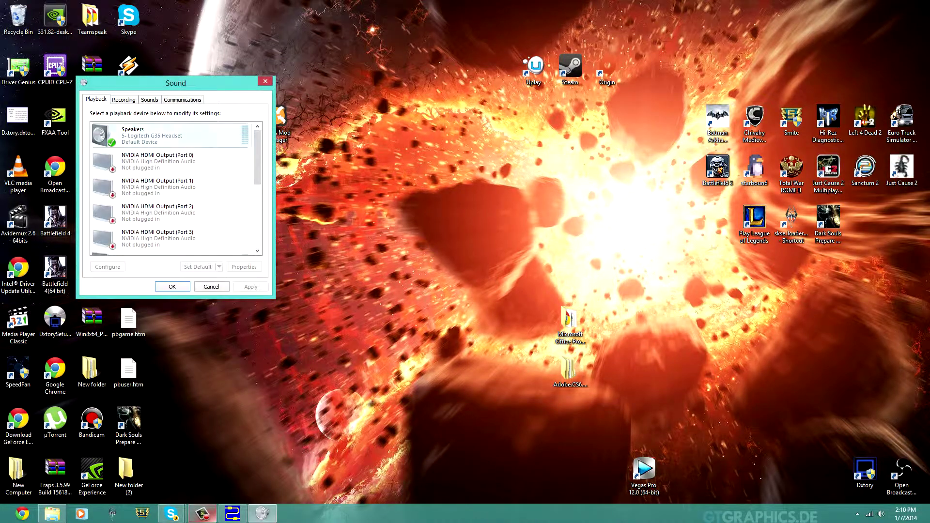
scroll(169, 188, down, 5)
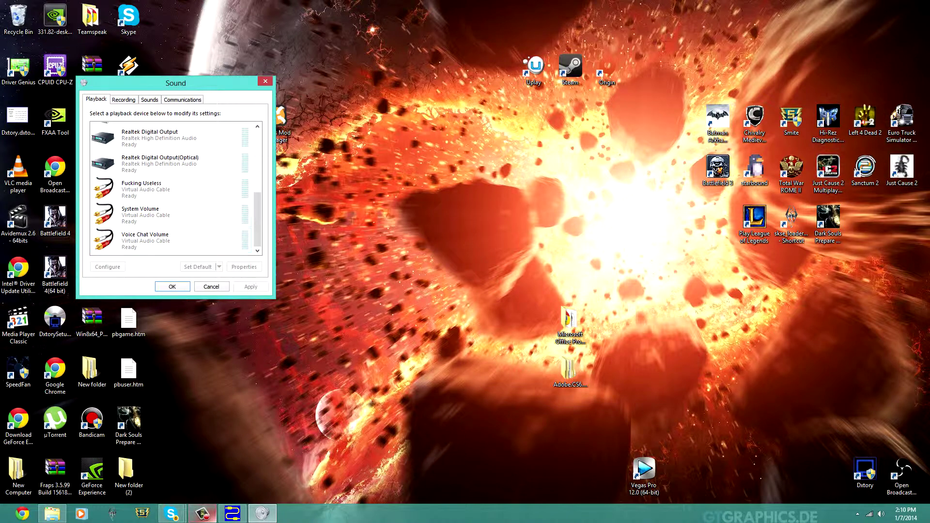
click(170, 190)
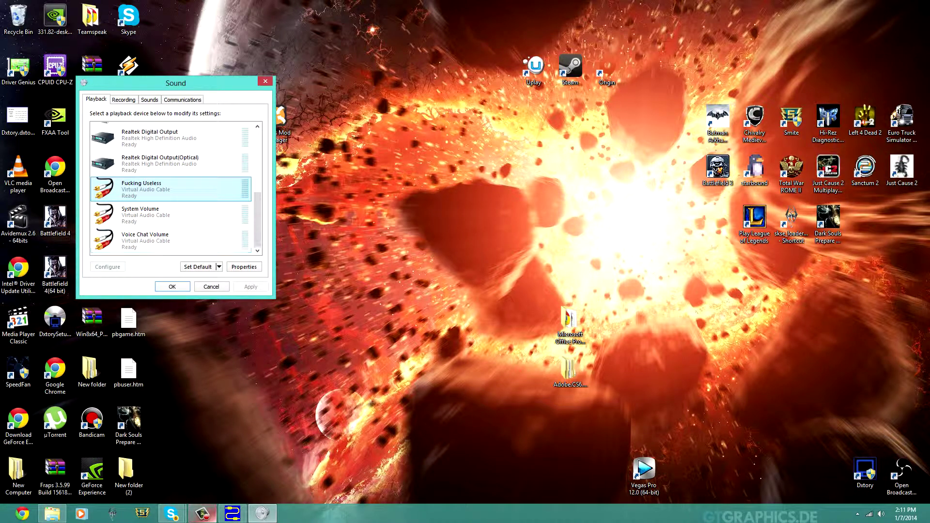
click(244, 267)
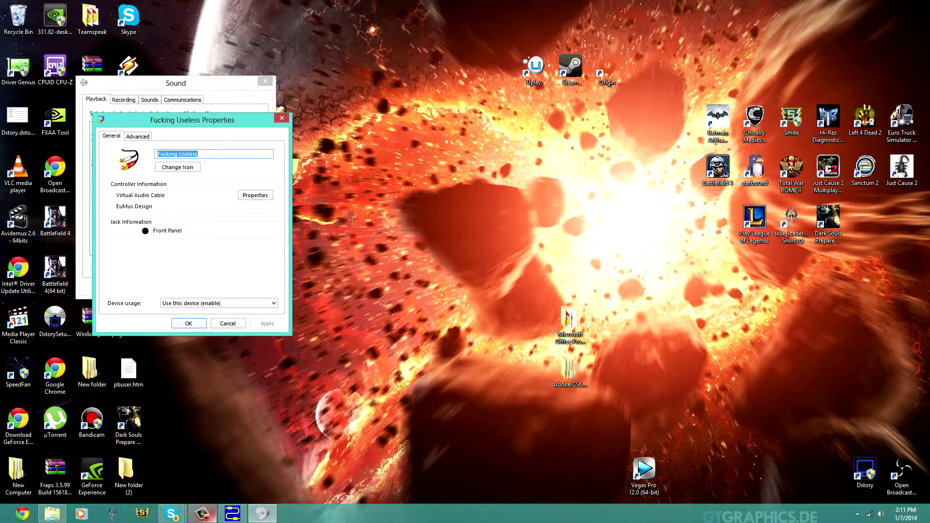
drag(192, 120, 478, 87)
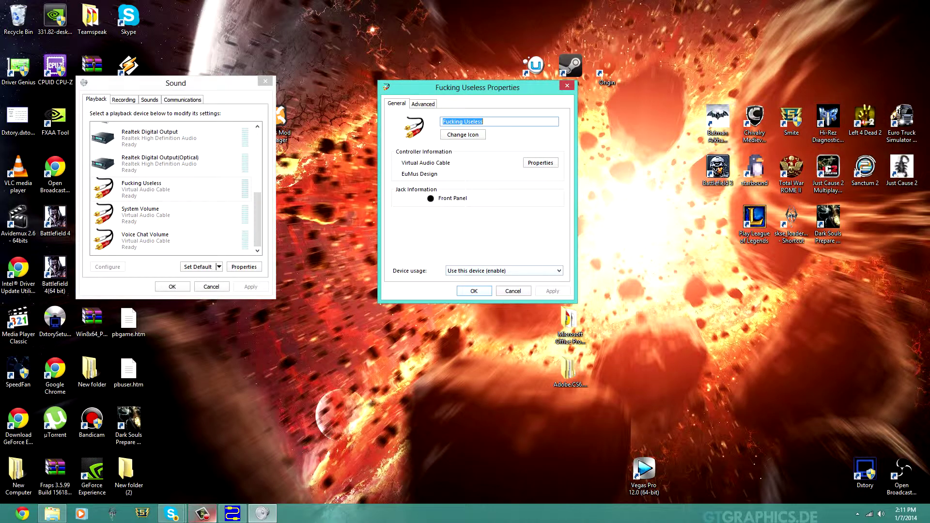
click(473, 292)
click(172, 287)
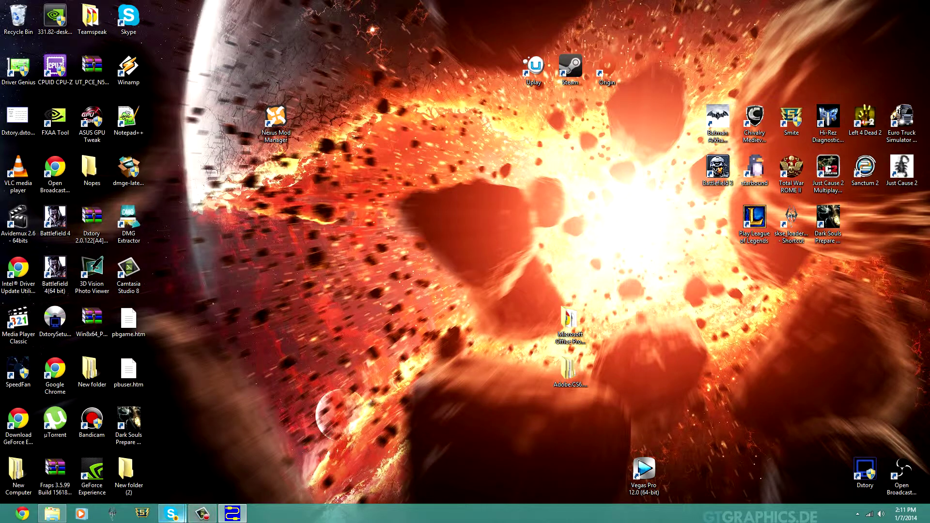
Switch to the Skype audio settings, look through the available speaker devices, and save the options.
mouse_move(171, 513)
click(231, 461)
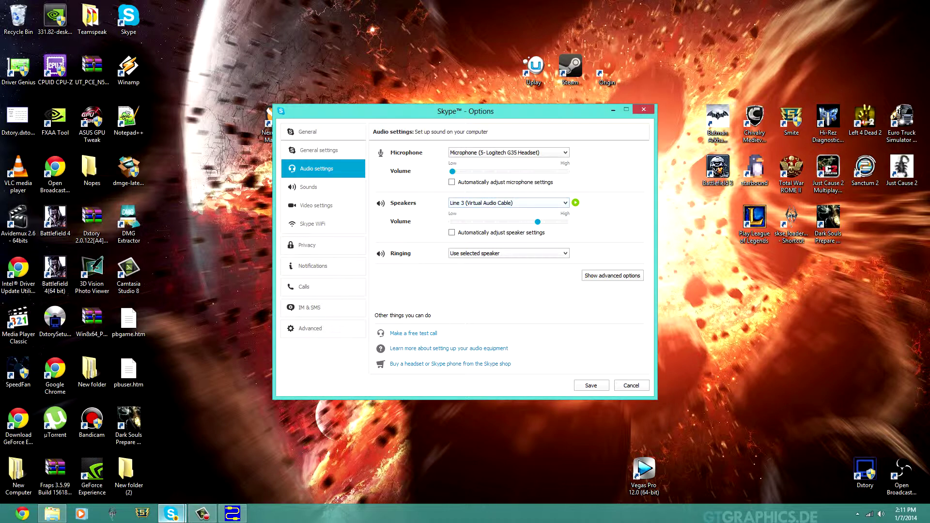
click(508, 203)
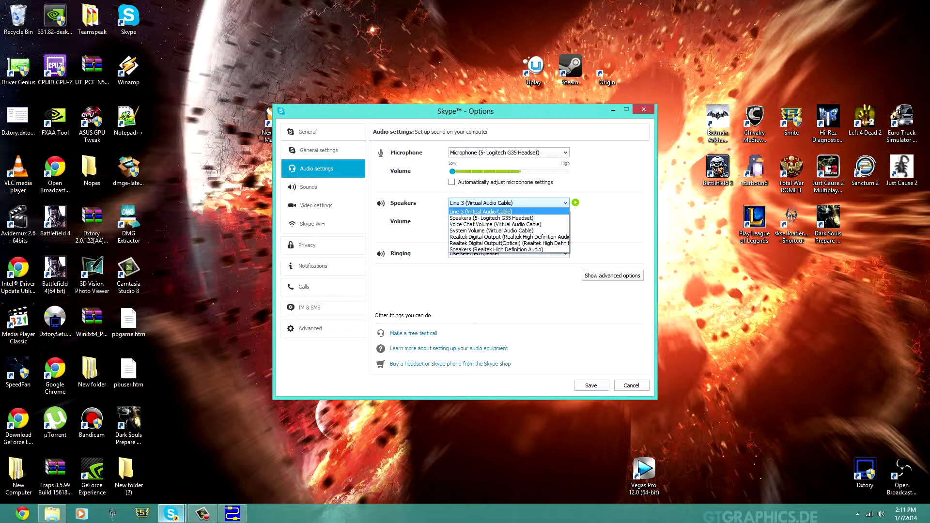
click(592, 386)
click(592, 386)
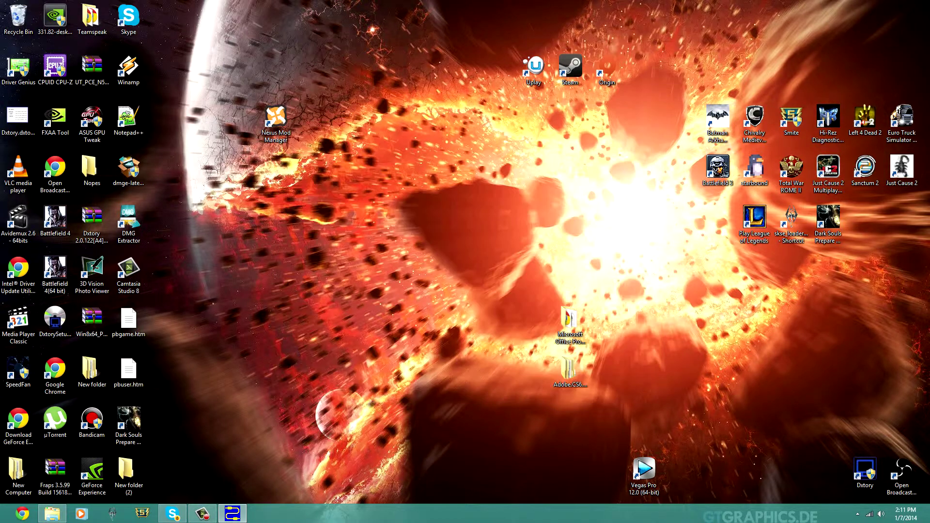
Reopen the Skype audio settings, set Speakers to Voice Chat Volume (Virtual Audio Cable), and save.
click(173, 514)
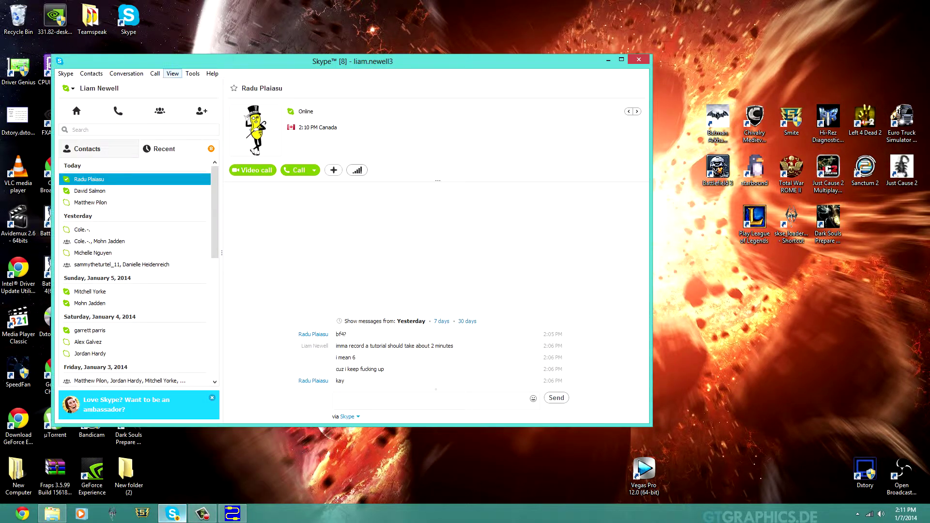
click(192, 74)
click(211, 113)
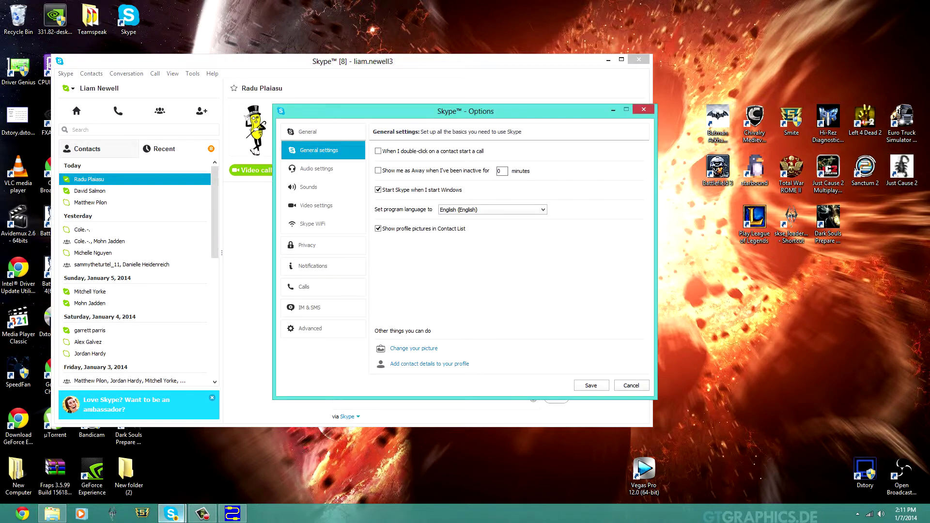
click(609, 60)
click(317, 168)
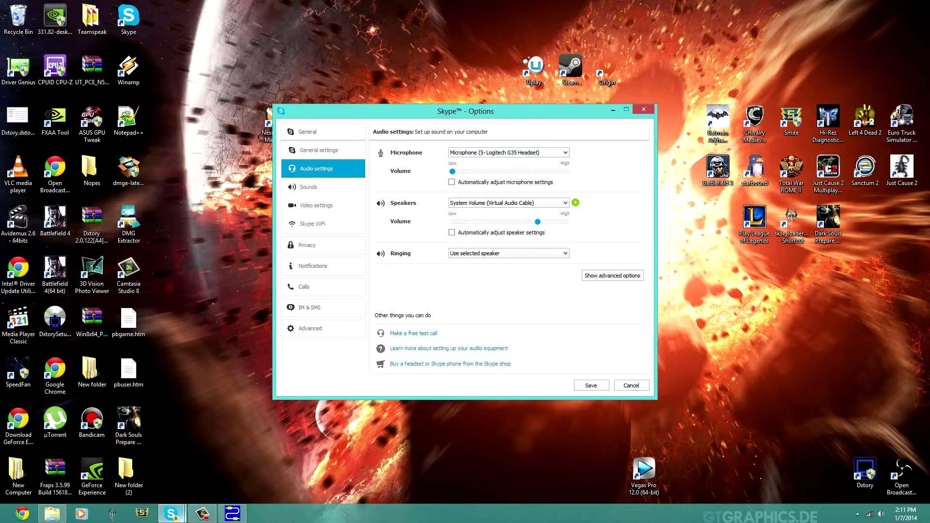
click(509, 203)
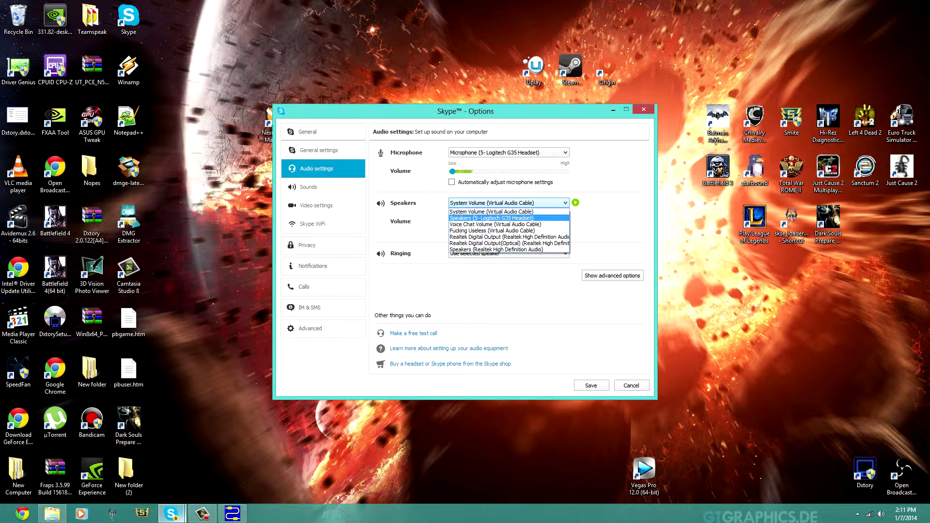
click(495, 225)
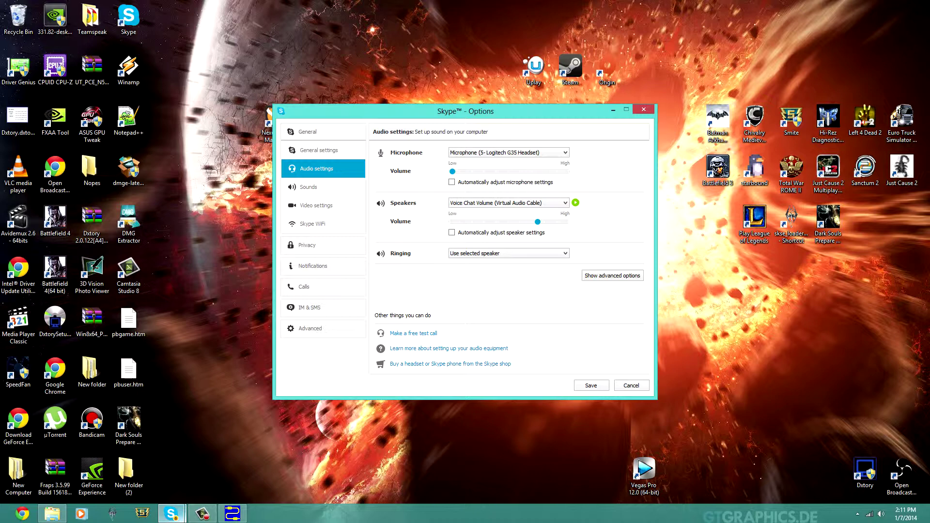
click(591, 385)
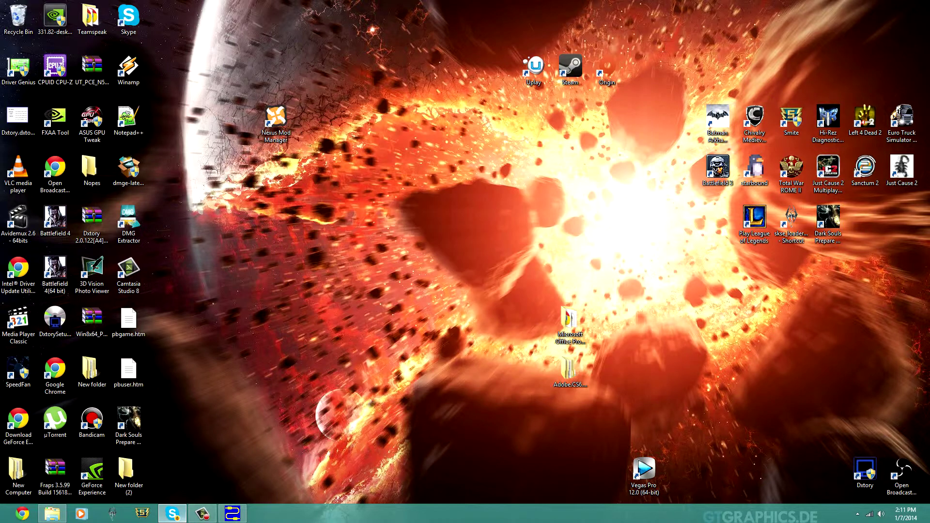
Open the Windows playback devices and check the general properties of the Voice Chat Volume cable.
right_click(881, 516)
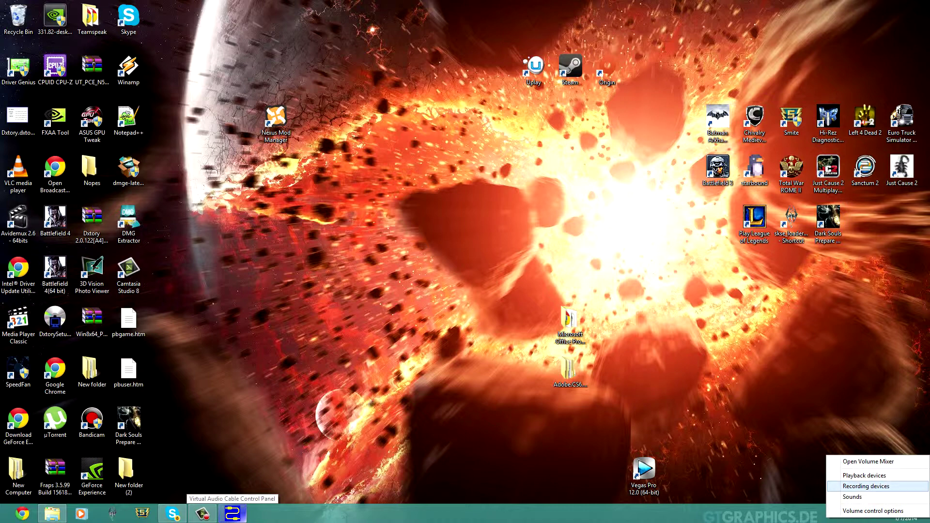
click(864, 475)
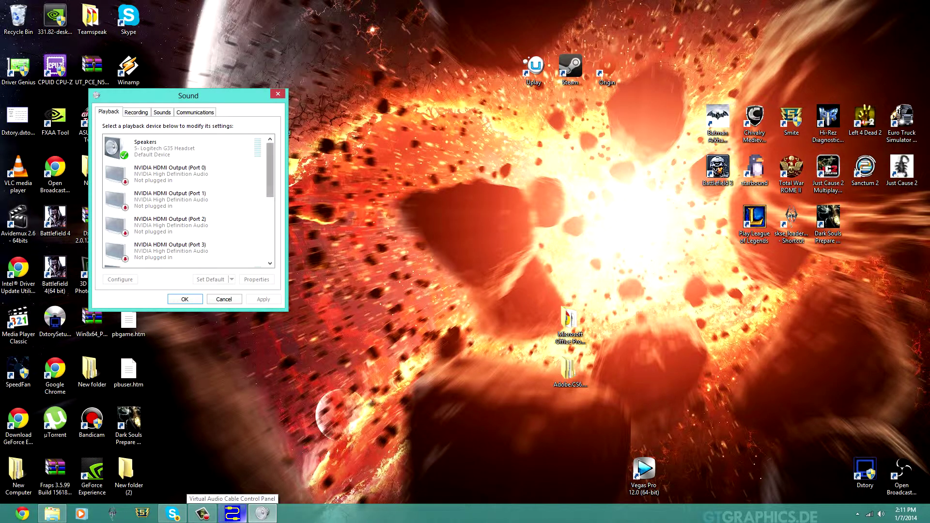
scroll(189, 201, down, 5)
click(184, 253)
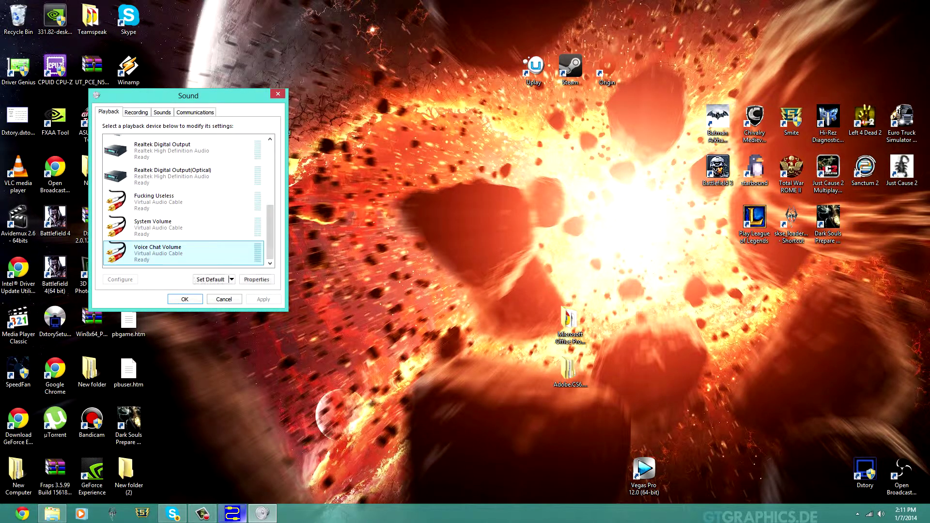
click(257, 279)
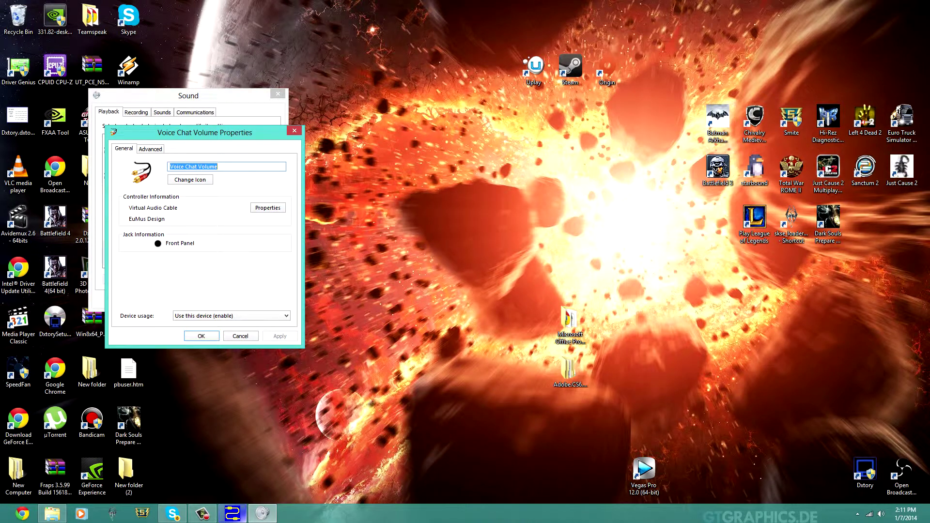
click(294, 130)
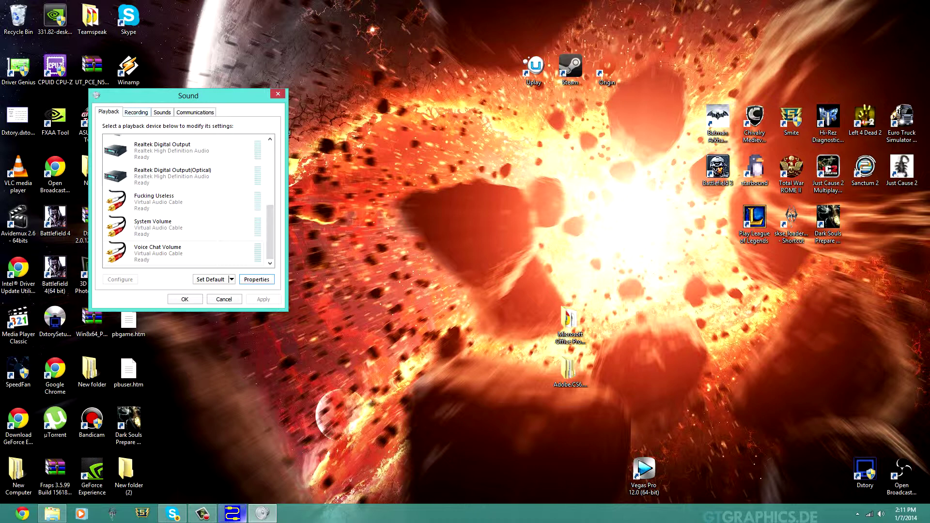
In the Voice Chat recording device's listen settings, choose Speakers (5- Logitech G35 Headset) as the playback device and confirm.
drag(150, 95, 342, 91)
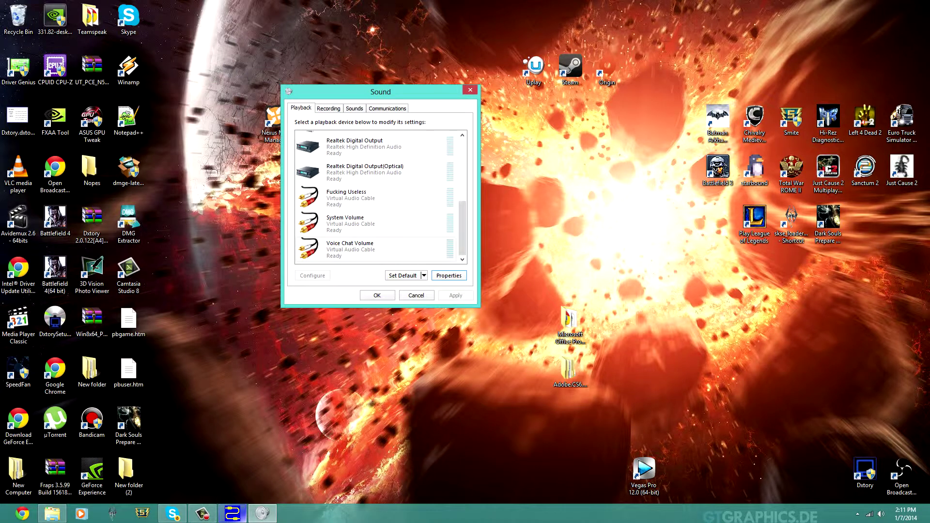
click(328, 108)
drag(462, 163, 462, 234)
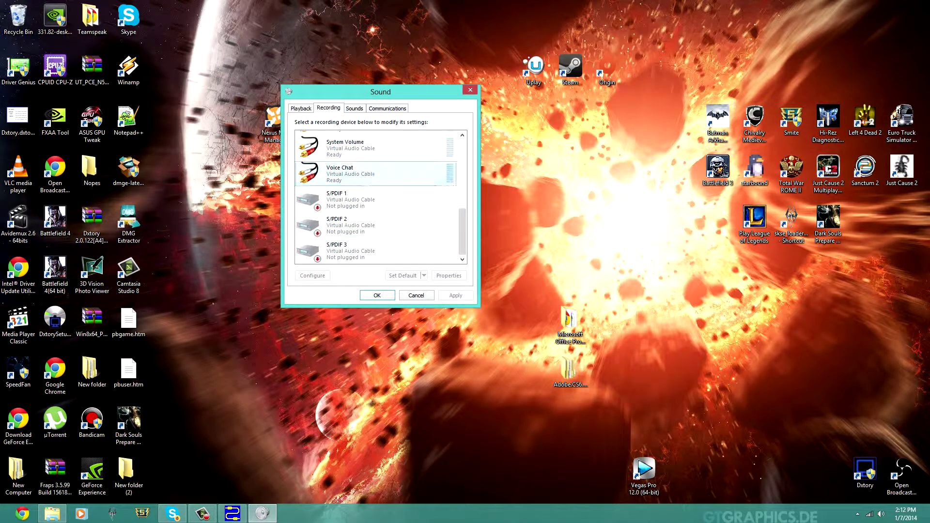
click(376, 174)
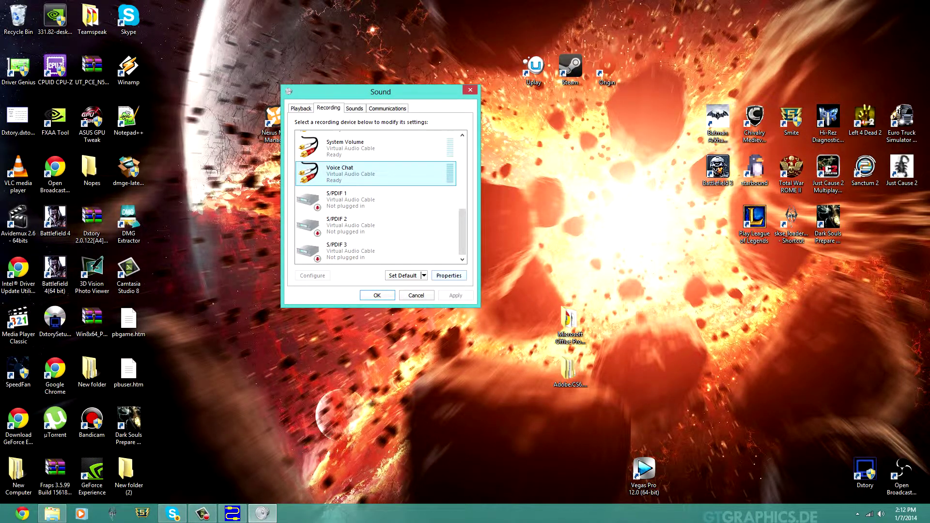
click(449, 275)
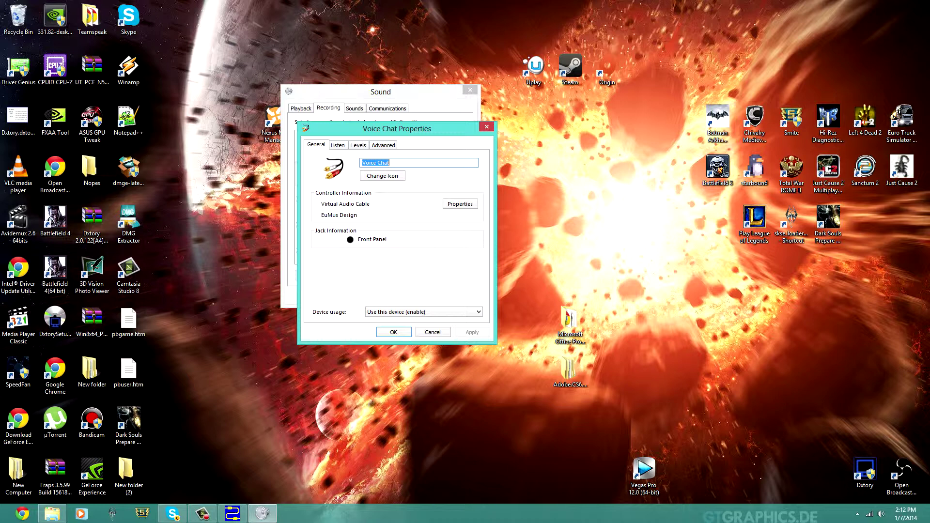
key(ctrl+Tab)
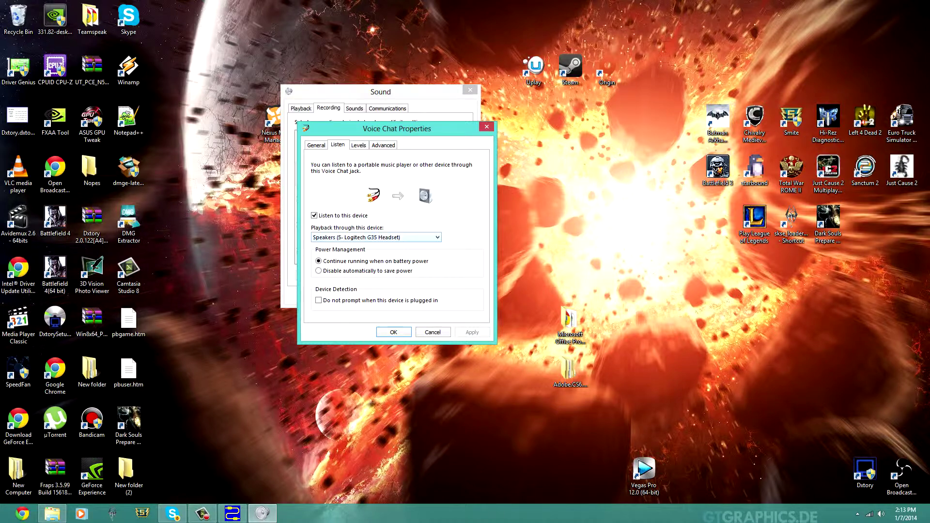
click(376, 238)
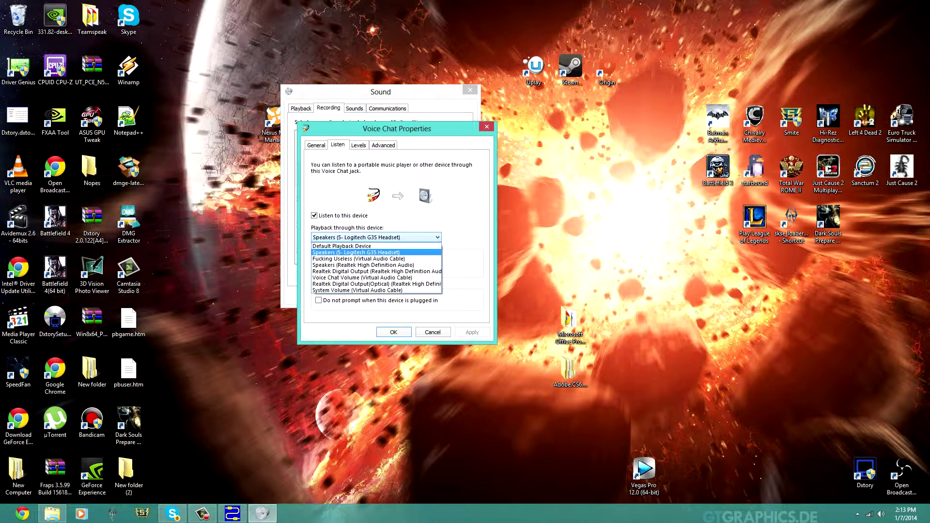
key(Return)
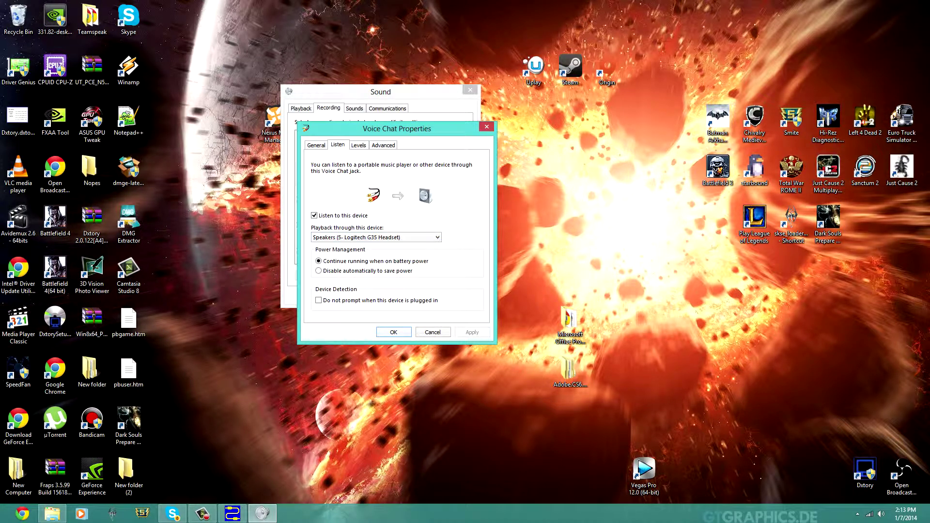
click(393, 333)
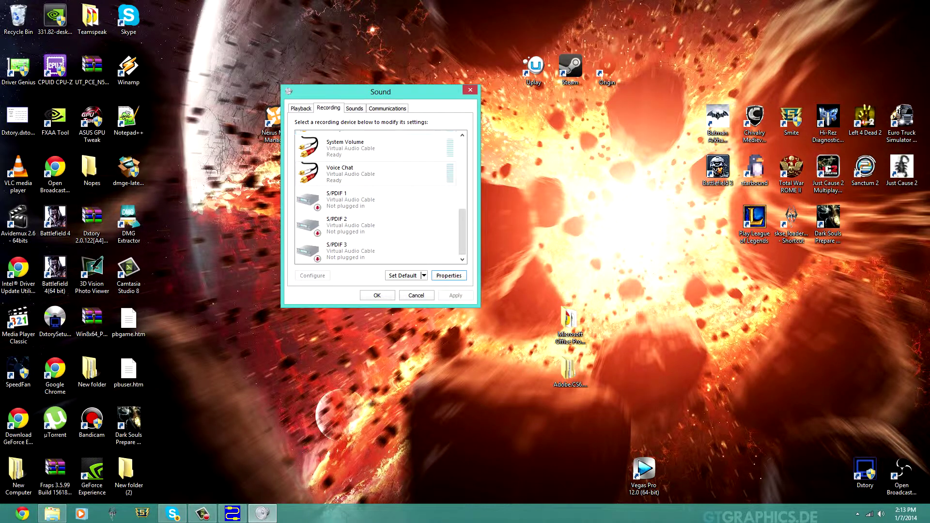
Play the test sound for the Voice Chat Volume playback device from its default format settings and close its properties.
click(301, 108)
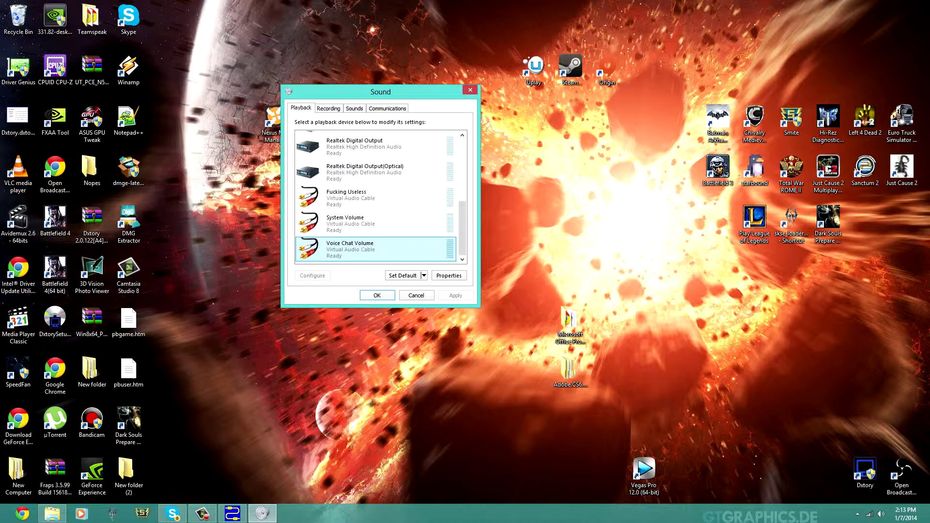
double_click(375, 250)
drag(397, 128, 618, 88)
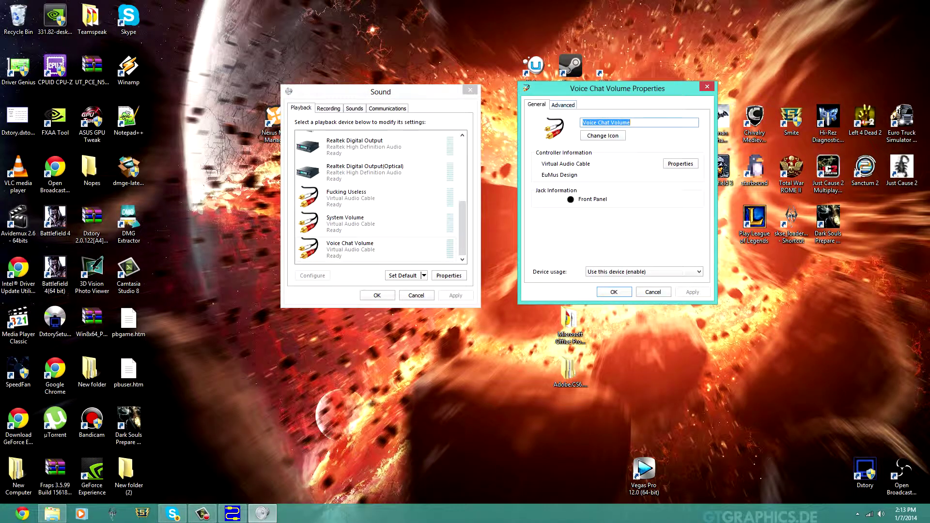
click(563, 105)
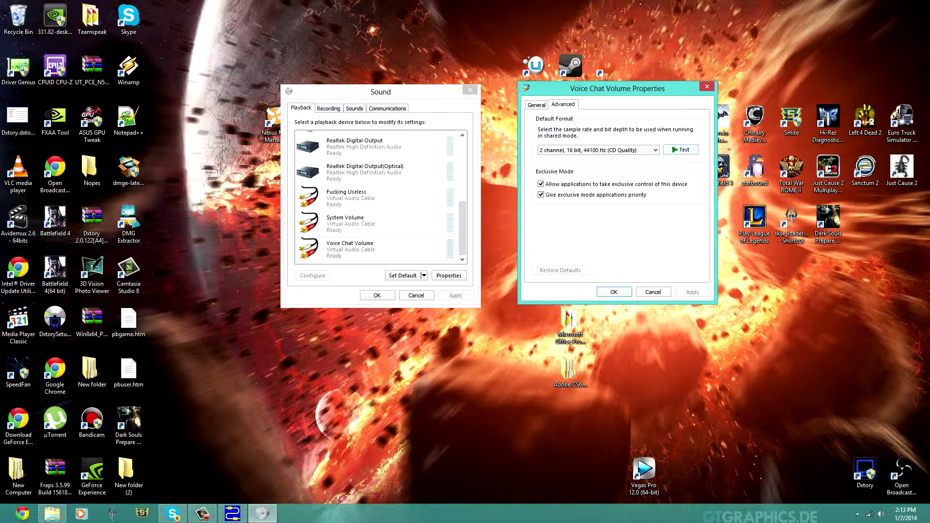
click(681, 150)
click(614, 292)
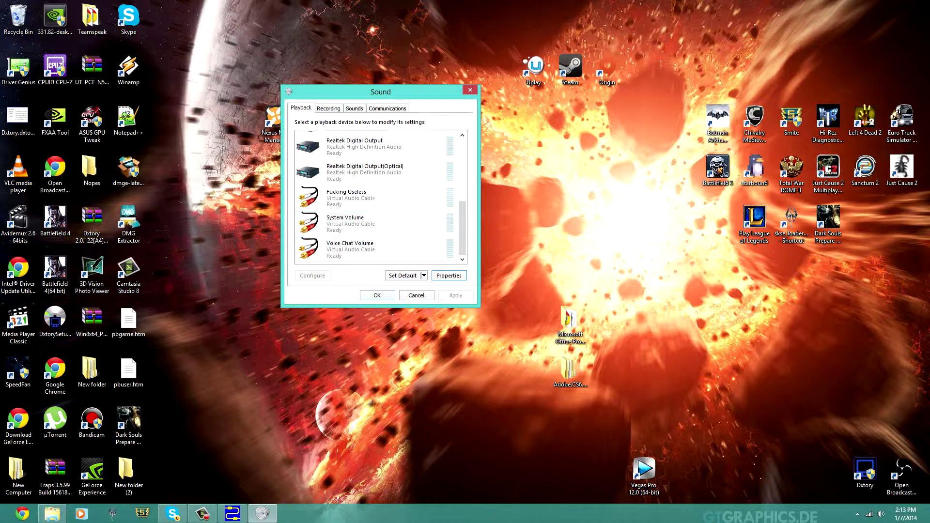
Set the System Volume Virtual Audio Cable as the default playback device.
scroll(378, 223, up, 1)
scroll(377, 223, down, 1)
click(375, 224)
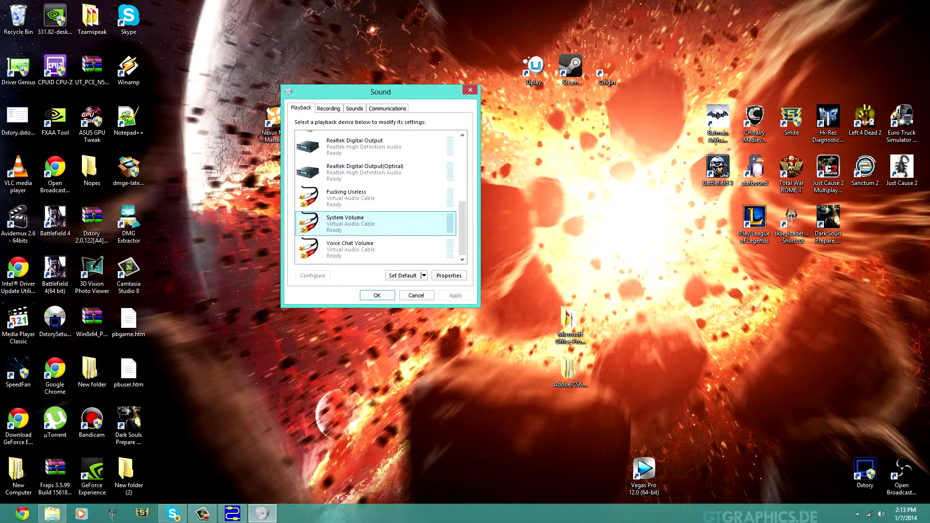
click(402, 275)
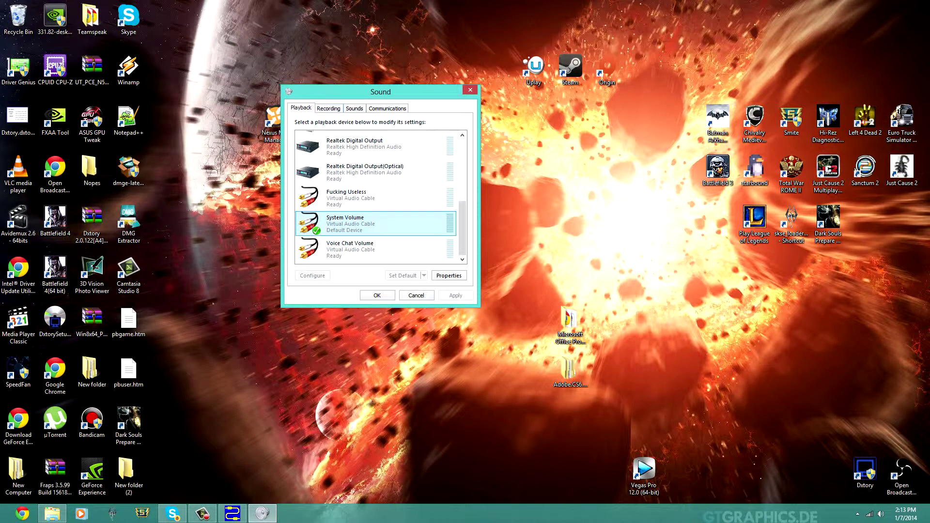
Check the listen settings of the System Volume recording device and confirm them.
click(328, 108)
click(376, 148)
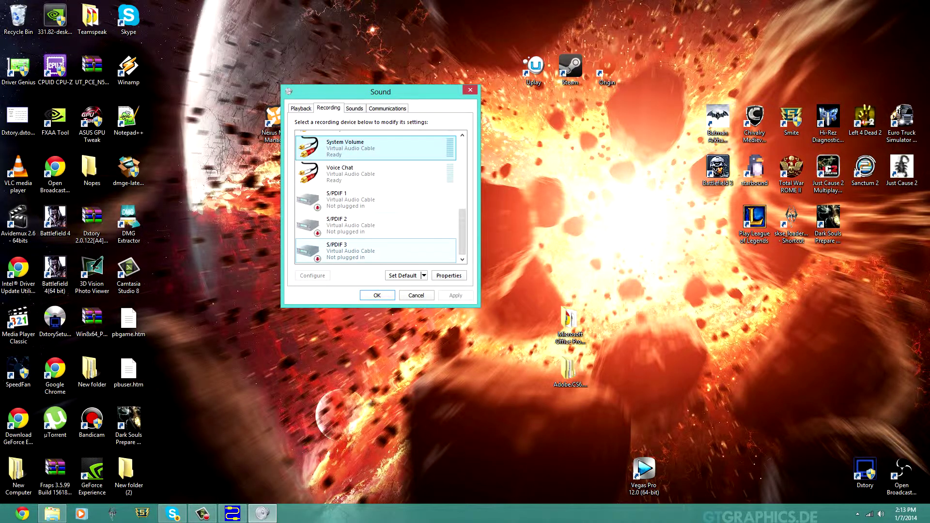
click(449, 275)
click(338, 145)
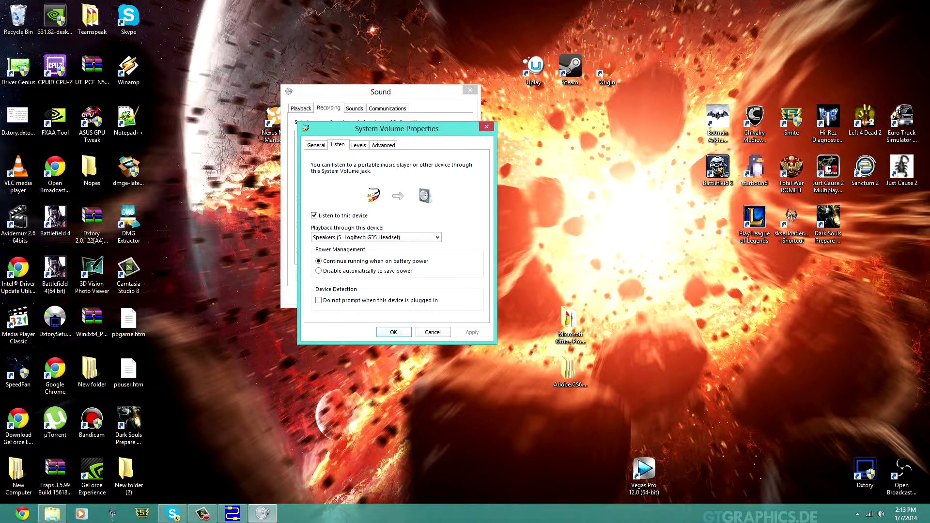
key(Return)
Play the test sound for the System Volume playback device from its default format settings and close the sound settings.
key(ctrl+shift+Tab)
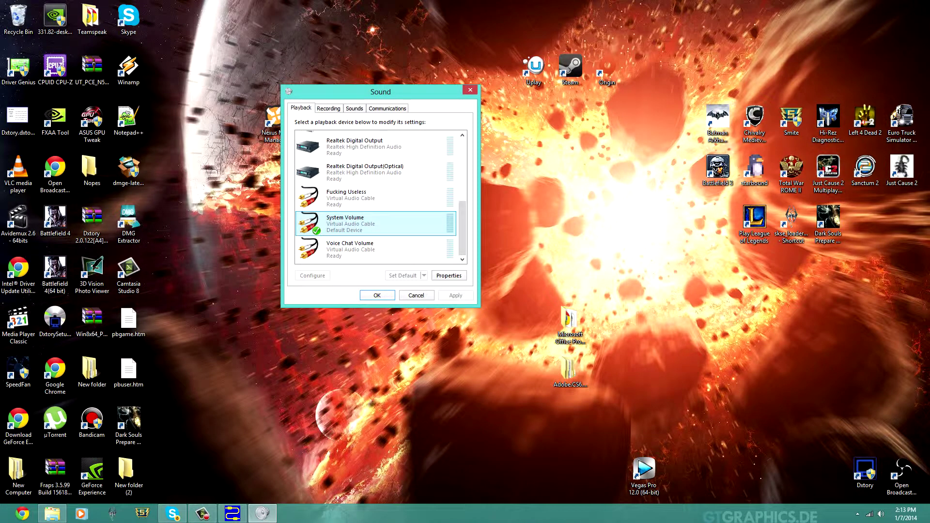
click(449, 276)
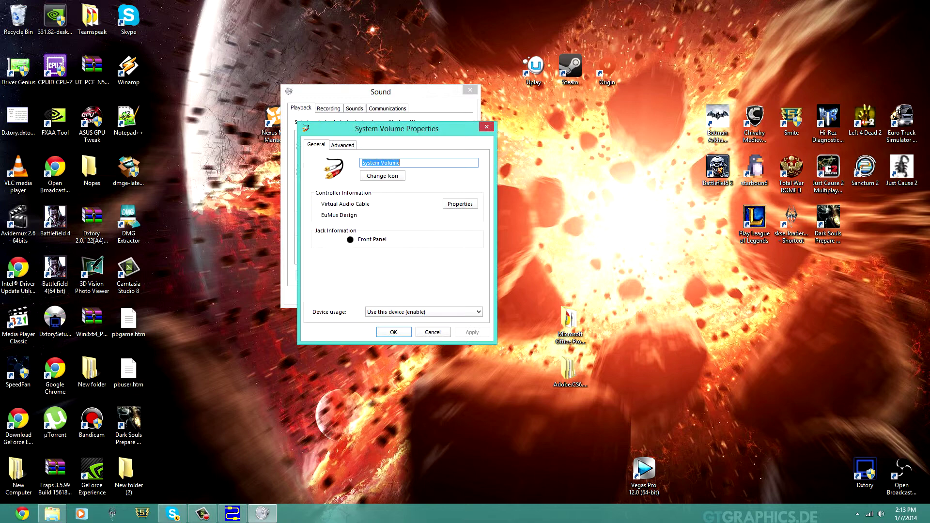
click(343, 144)
click(460, 190)
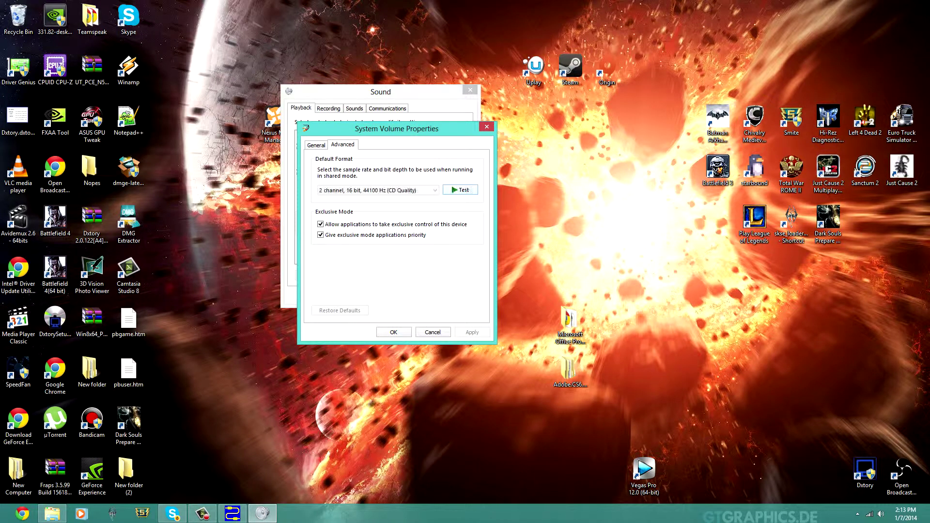
key(Return)
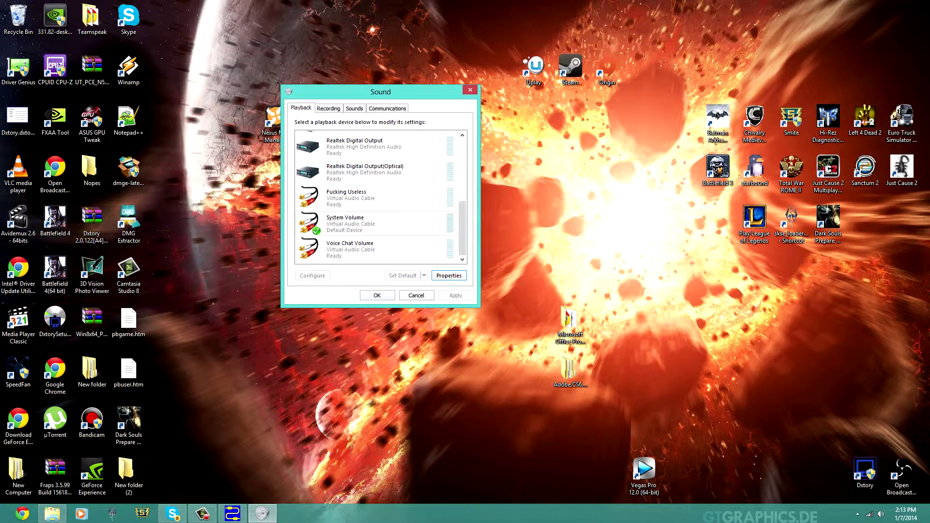
key(Tab)
key(Return)
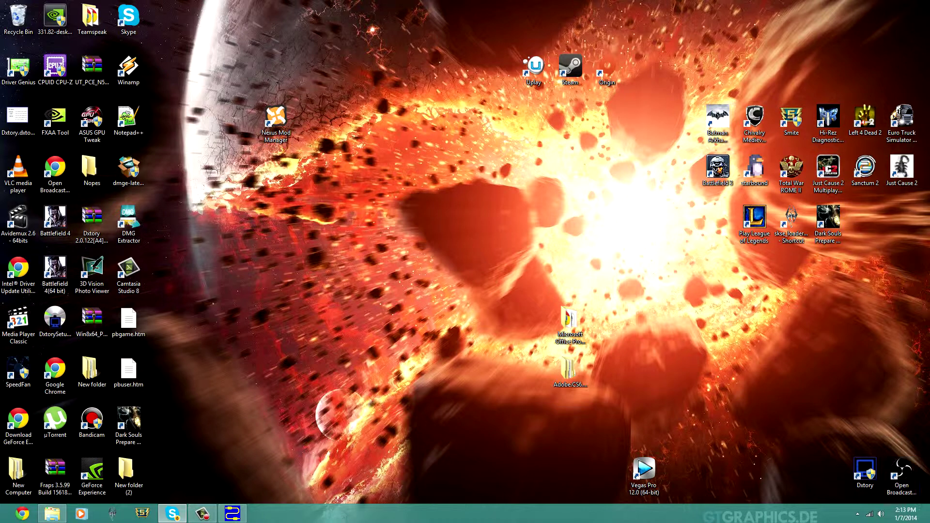
drag(374, 347, 621, 385)
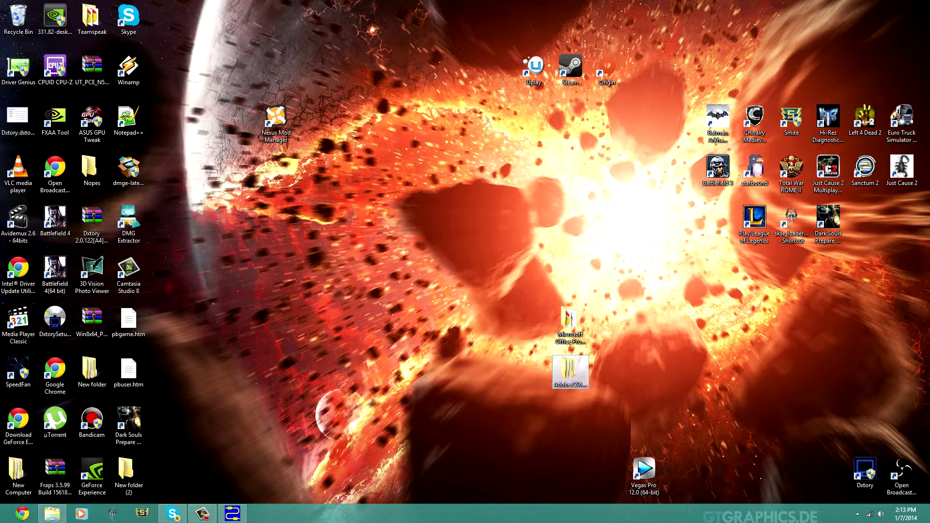
click(202, 514)
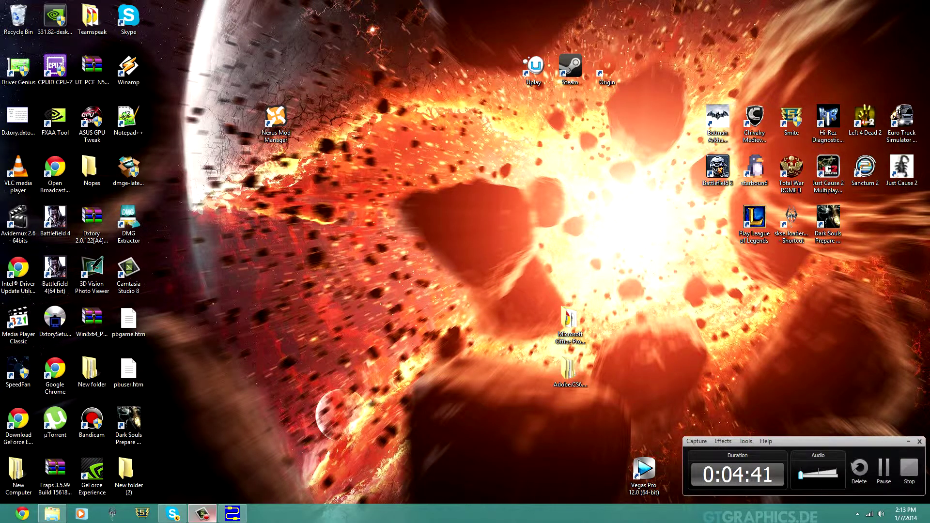
click(203, 514)
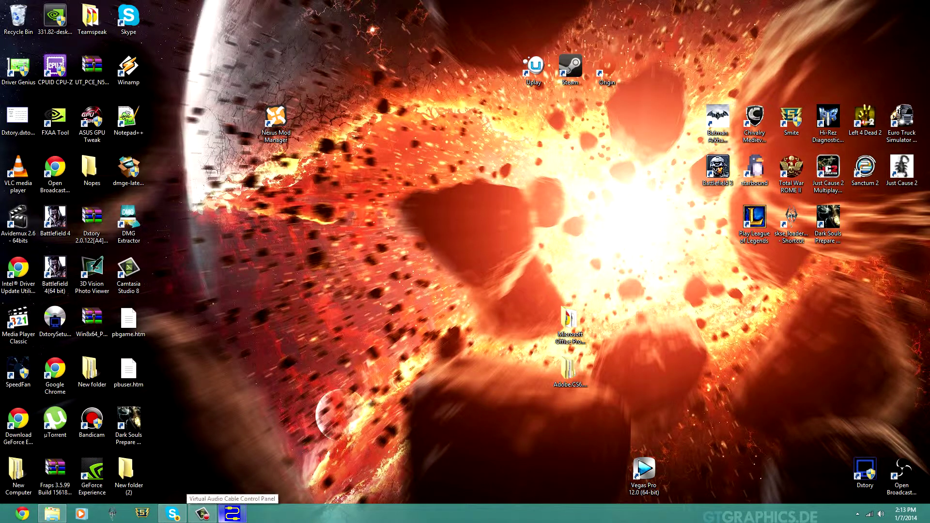
Launch Dxtory and show the folder settings for saving movies.
double_click(864, 473)
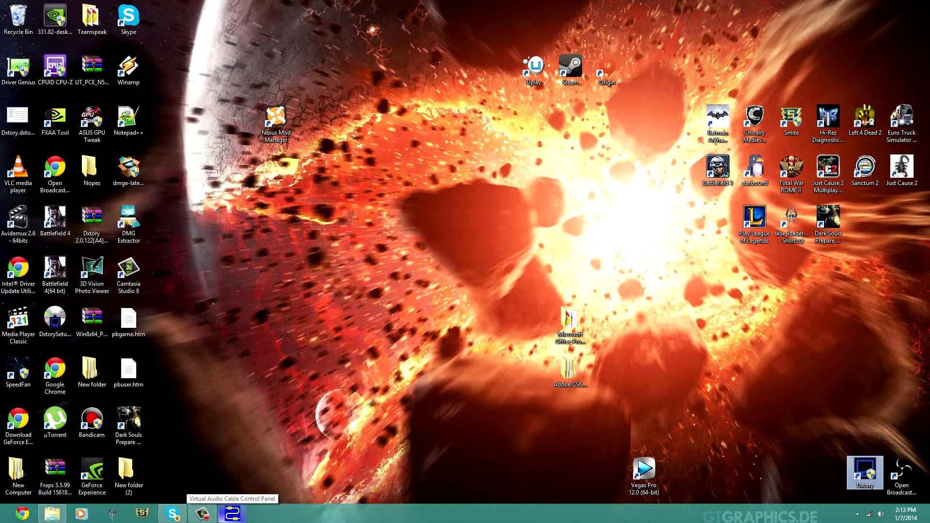
click(94, 69)
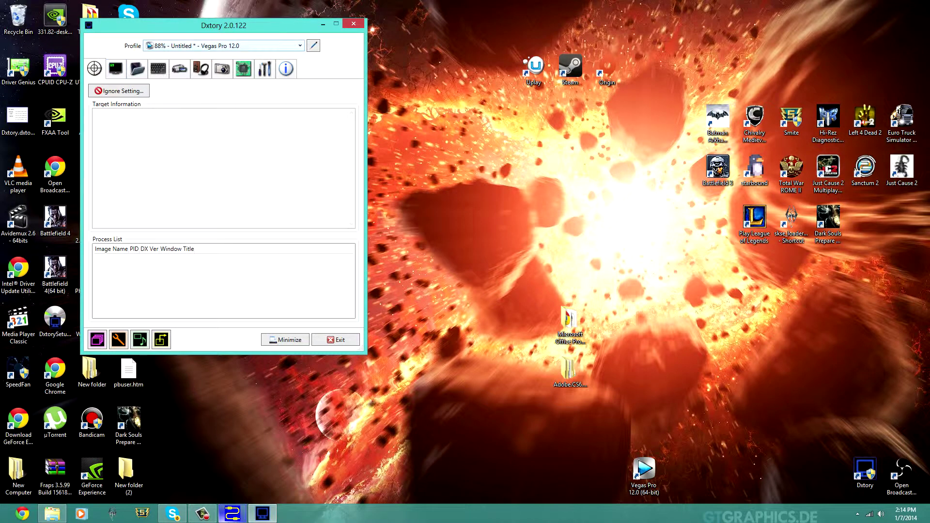
click(137, 68)
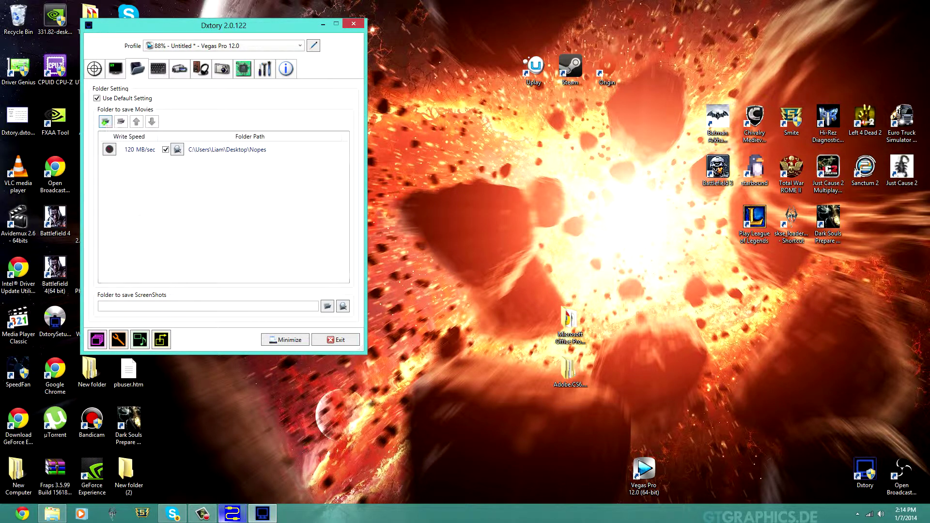
right_click(133, 209)
key(Escape)
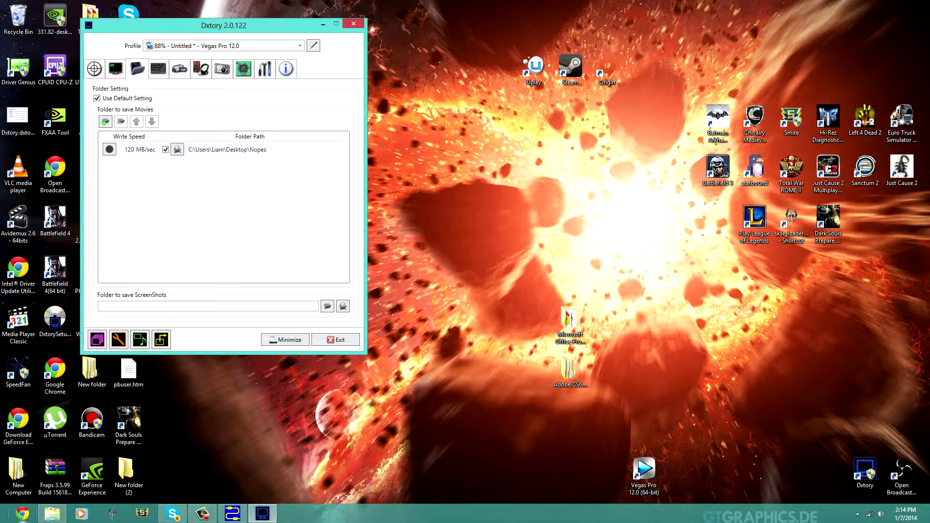
Check the format and compression options of the Dxtory Video Codec in the movie settings and confirm them.
click(180, 69)
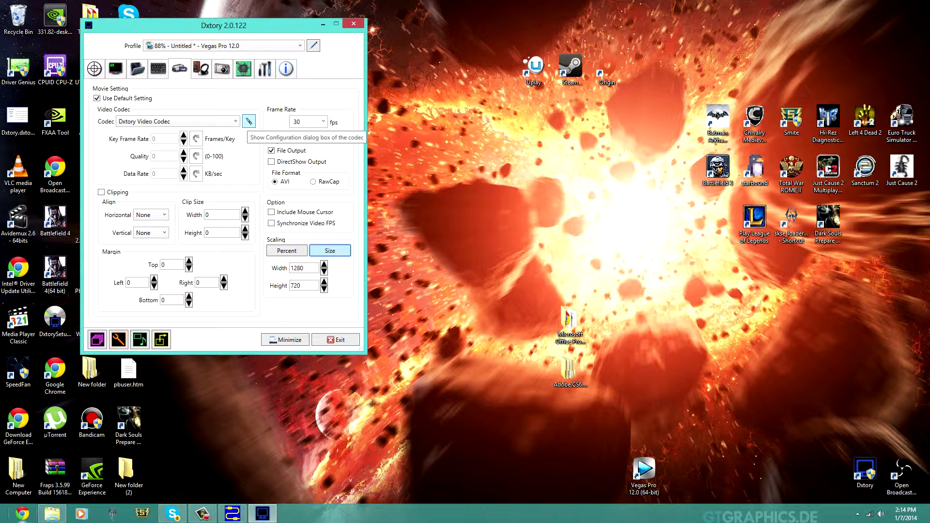
click(249, 121)
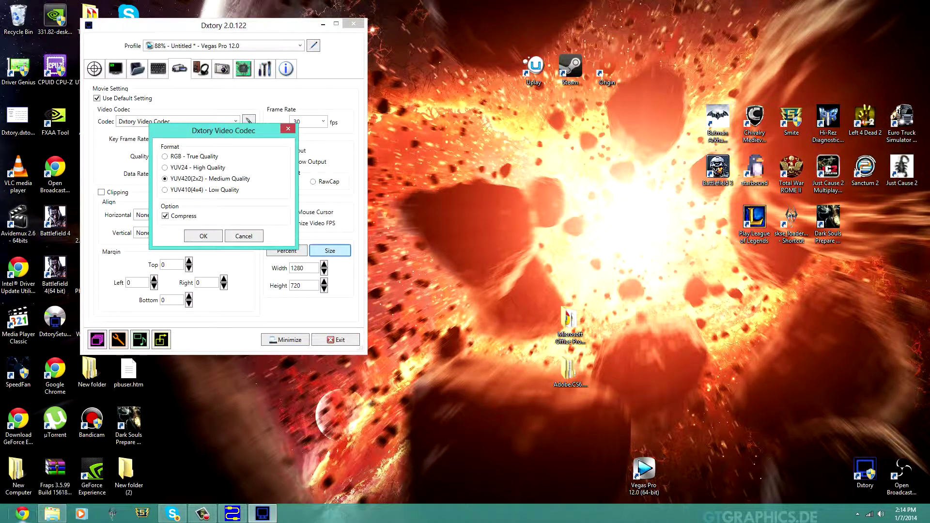
drag(224, 130, 255, 93)
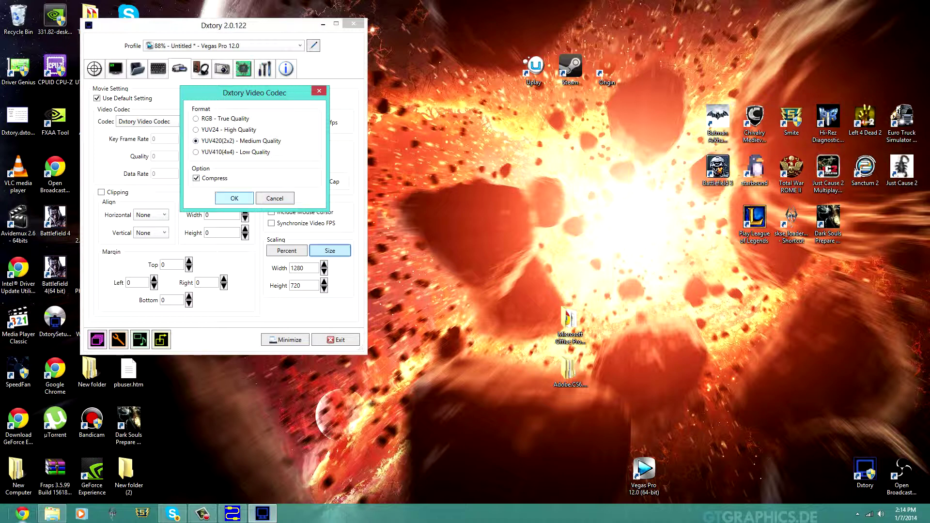
key(Return)
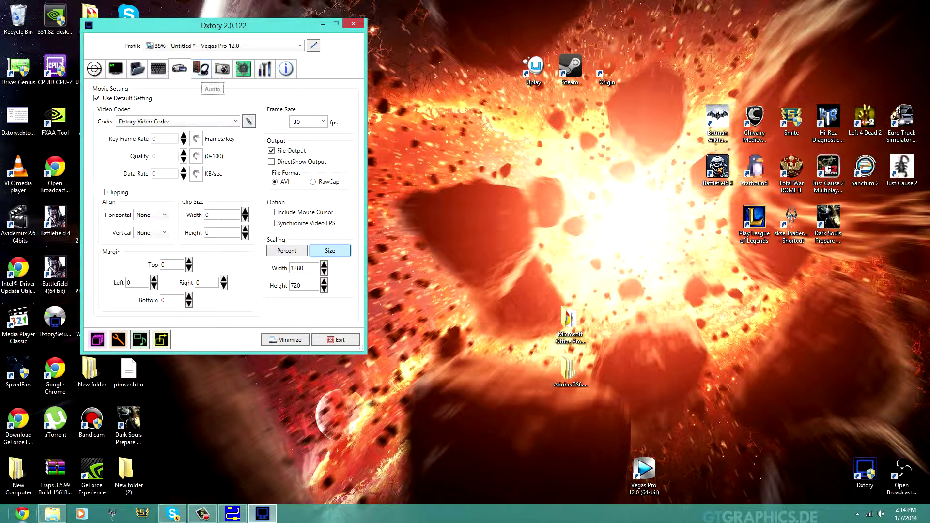
In the audio settings, assign the System Volume Virtual Audio Cable to source 1 and Voice Chat Volume to source 2.
click(201, 68)
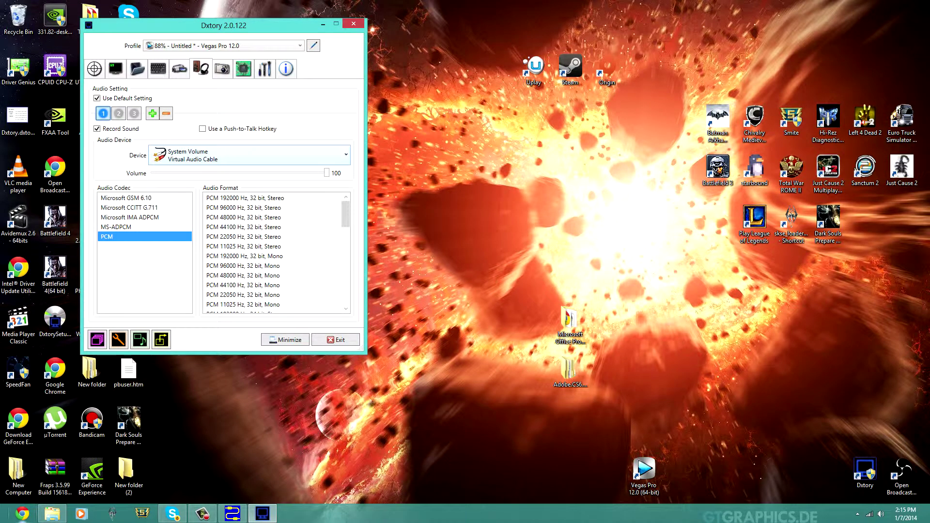
click(216, 156)
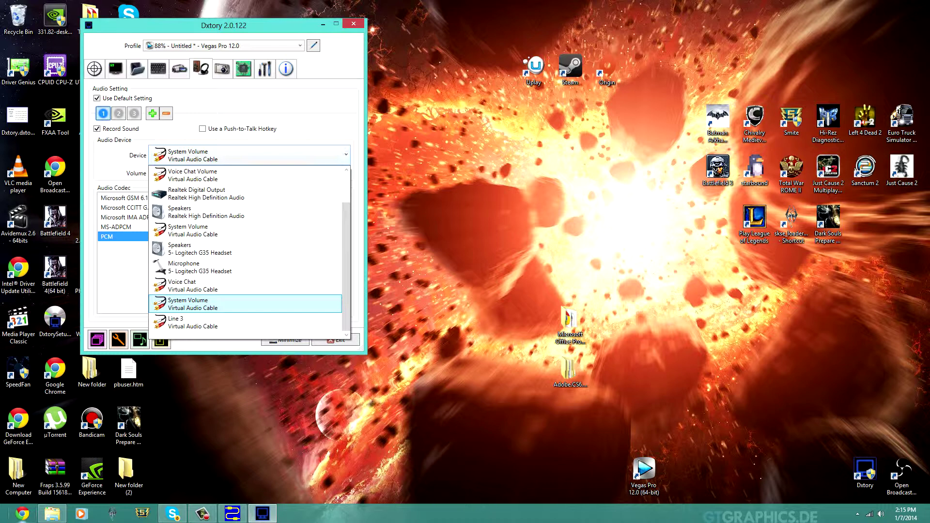
click(213, 304)
click(118, 113)
click(215, 155)
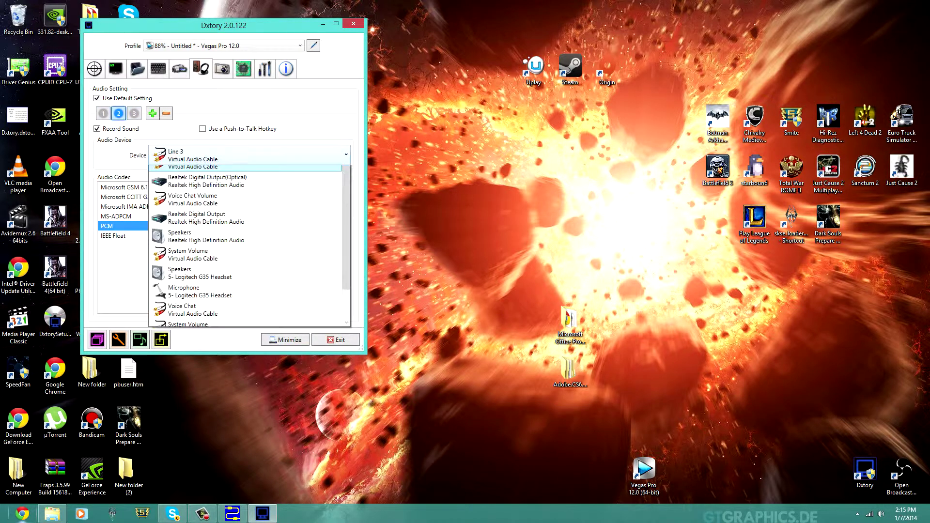
click(216, 216)
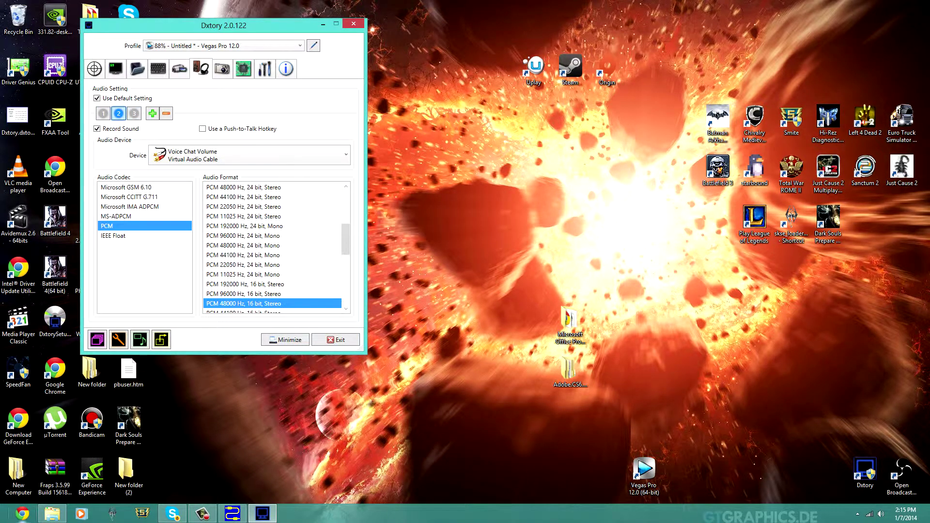
Assign the Microphone of the 5- Logitech G35 Headset as the recording device for audio source 3.
click(134, 113)
click(215, 156)
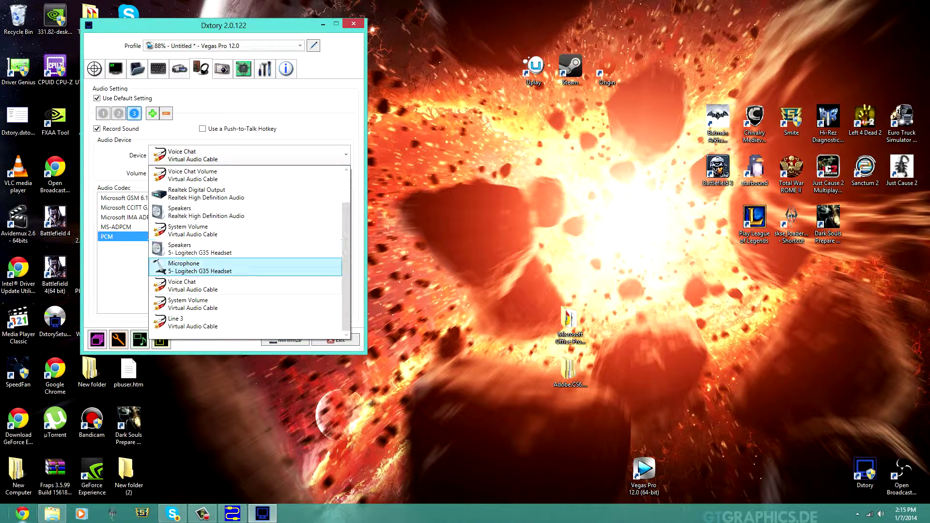
scroll(244, 239, up, 1)
key(Up)
key(Down)
key(Down)
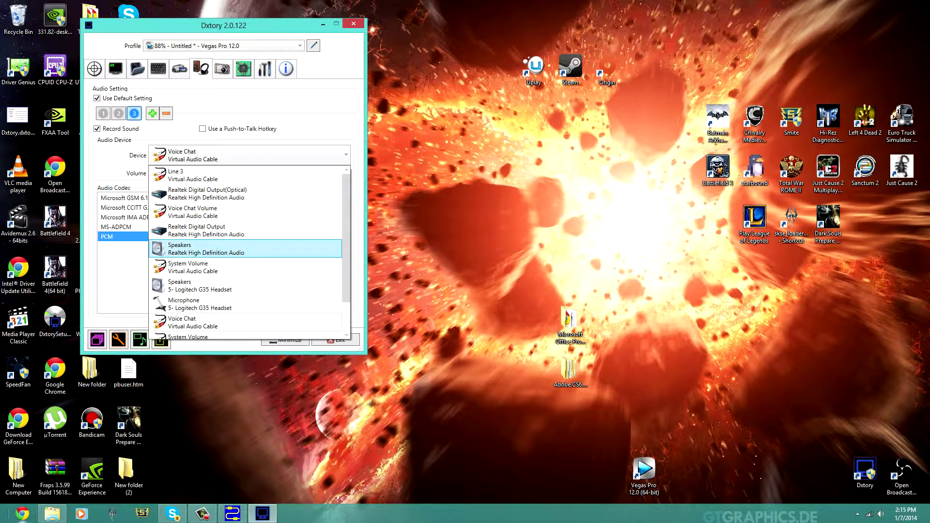
key(Down)
key(Down)
key(Return)
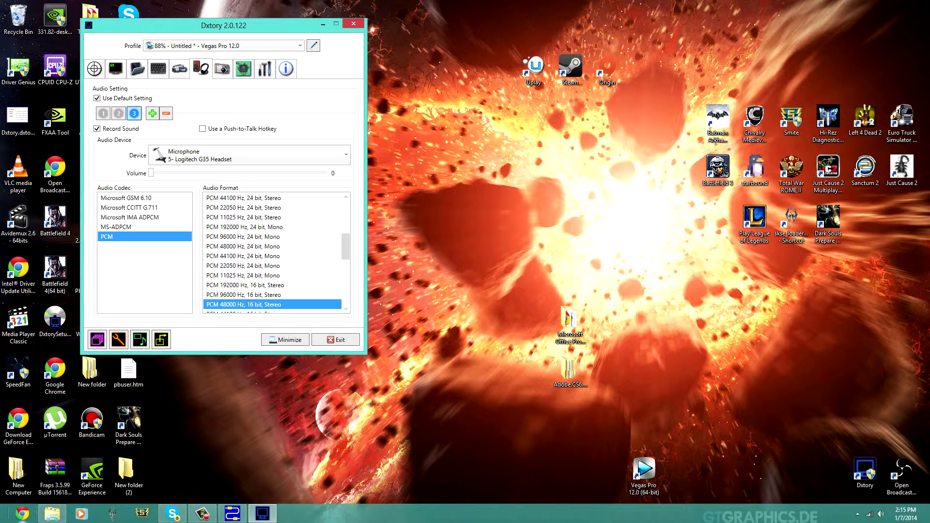
Review audio sources 2 and 1 and the screenshot, advanced, global, hotkey and movie settings.
click(118, 113)
click(103, 113)
click(222, 69)
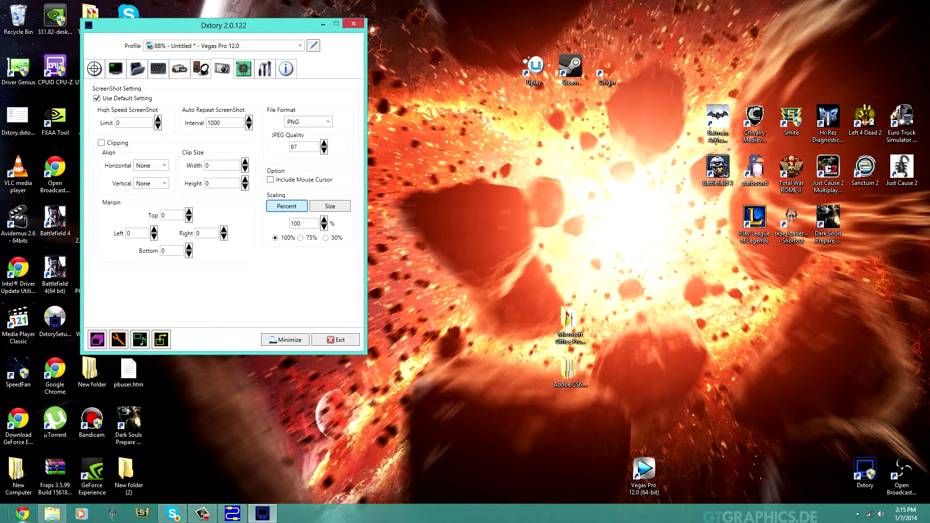
click(243, 68)
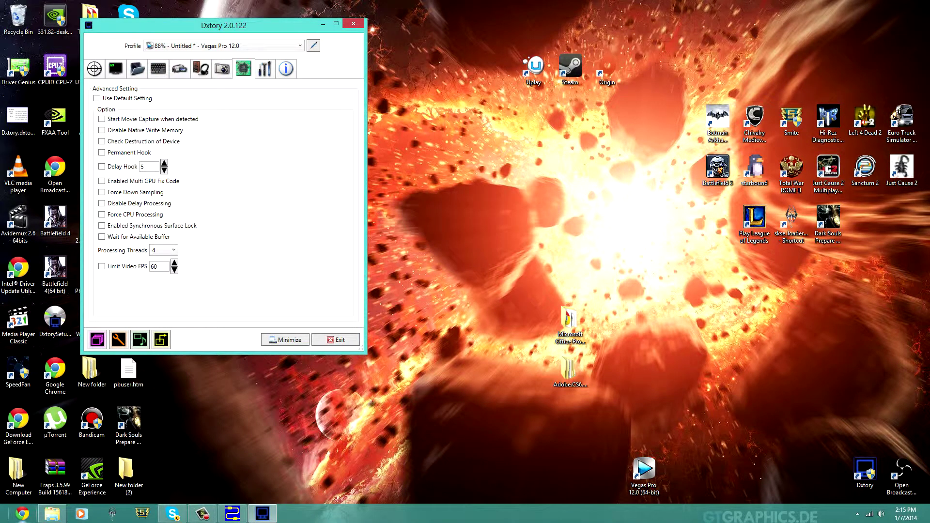
click(264, 68)
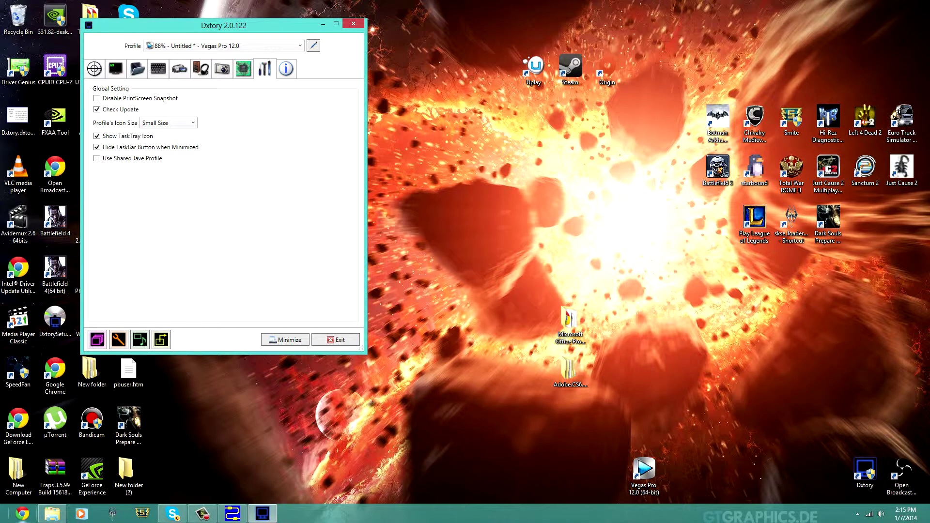
click(244, 69)
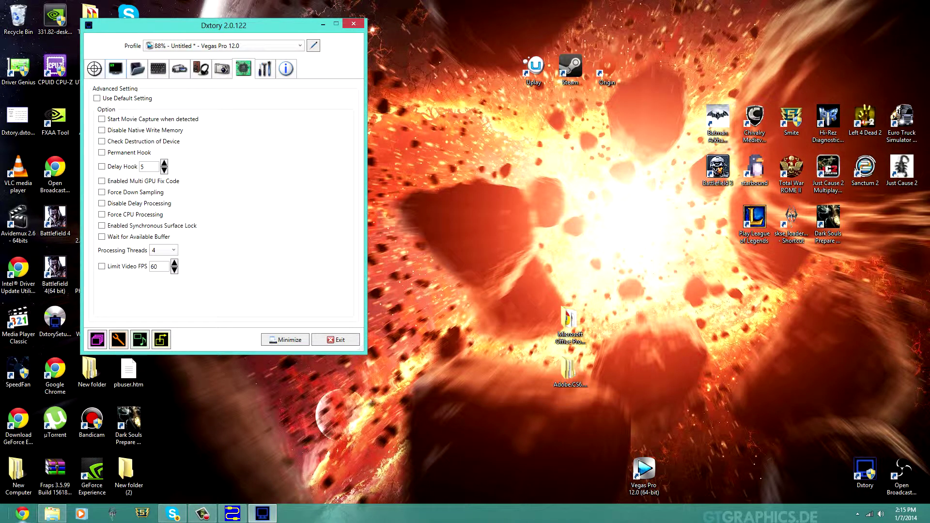
click(158, 69)
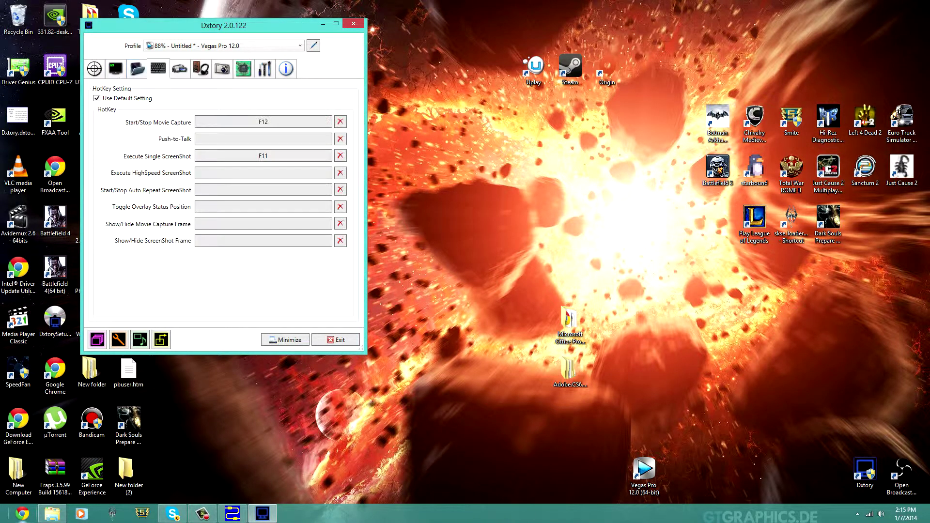
click(180, 69)
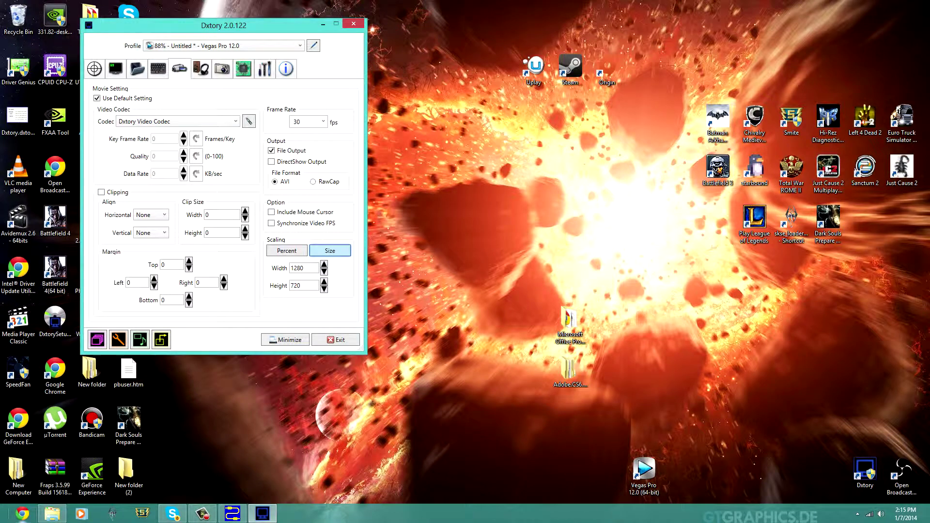